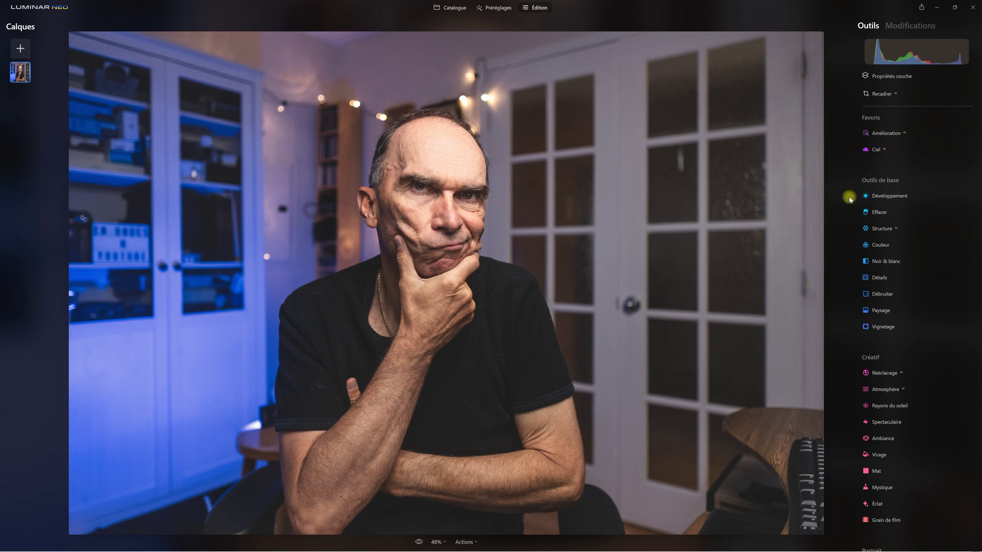
# Step: Remove the portrait background from the photo layer with the Arrière-plan portrait mask
pyautogui.click(911, 76)
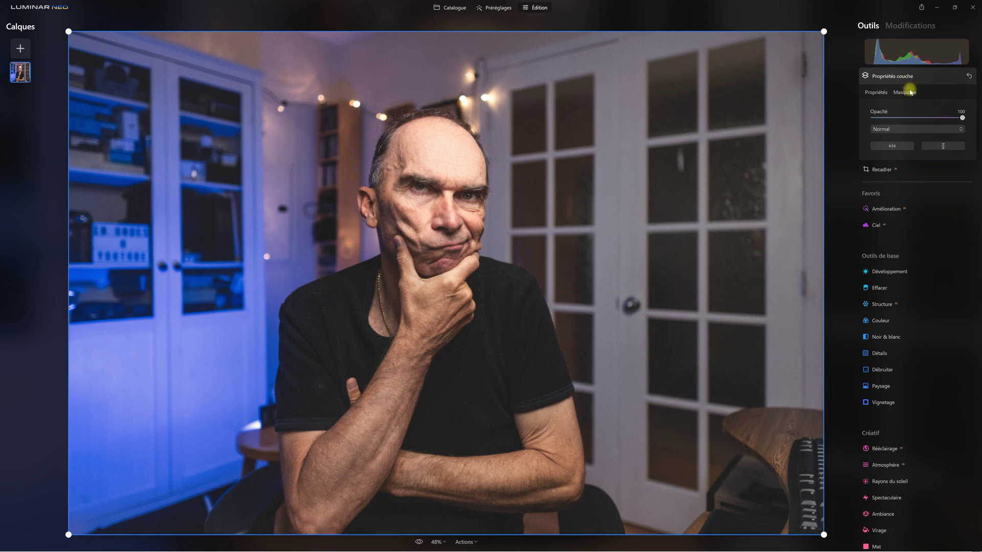
pyautogui.click(904, 92)
pyautogui.click(905, 153)
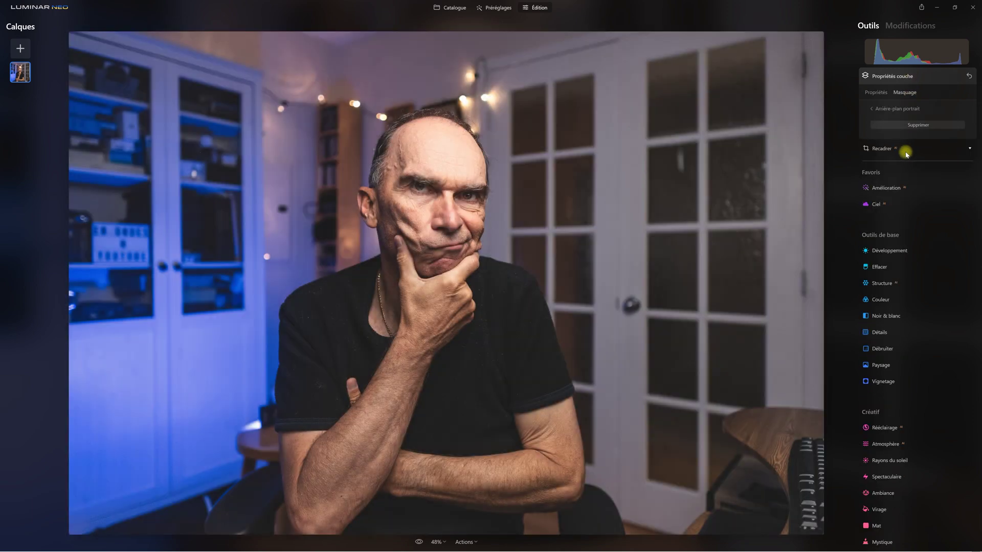
pyautogui.click(930, 125)
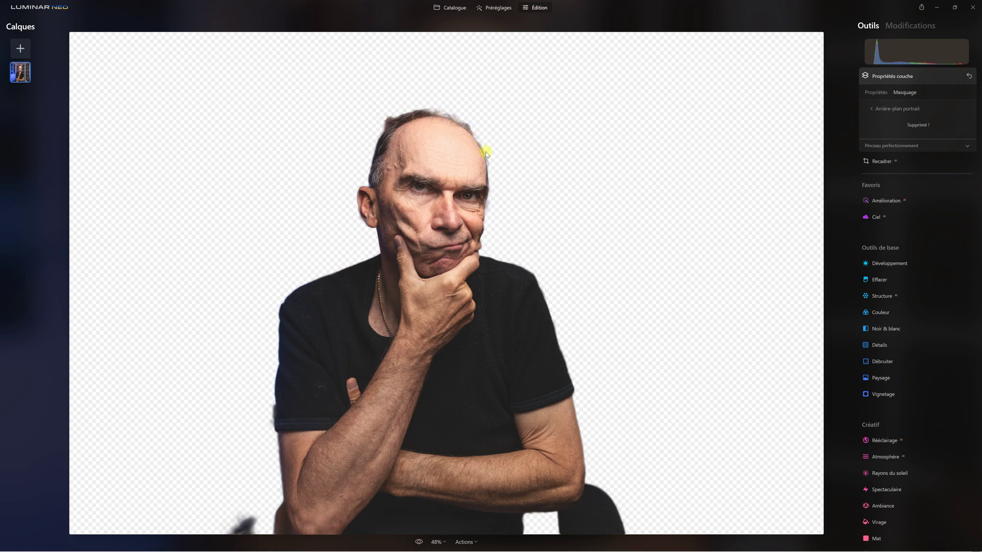
# Step: Mark the uncovered part of the forehead as Objet with the refinement brush at size 51
pyautogui.click(967, 147)
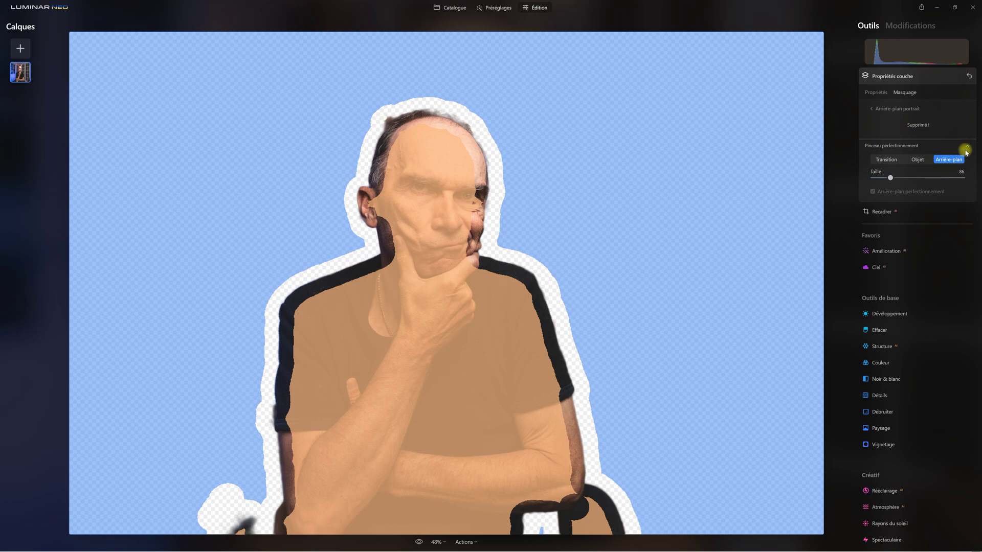
pyautogui.click(919, 159)
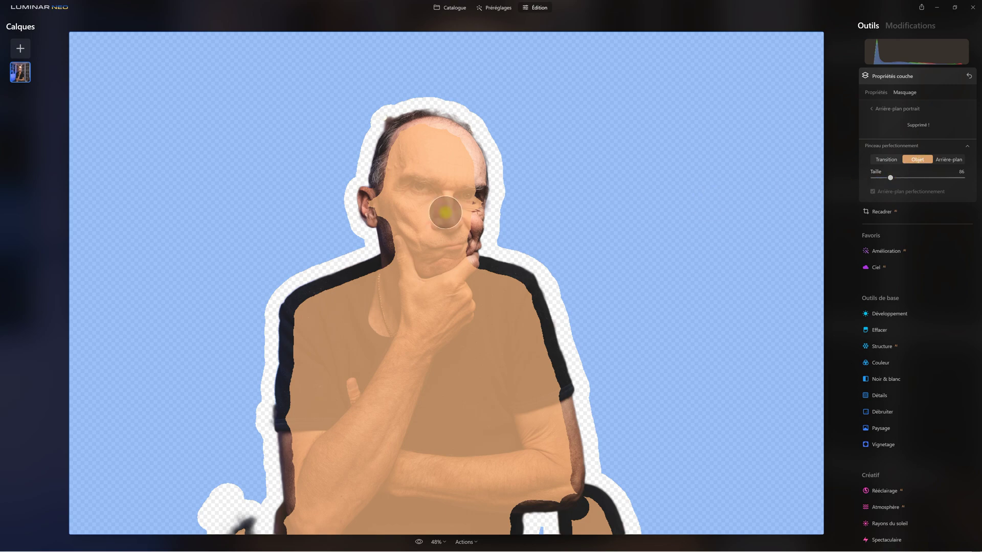
pyautogui.moveTo(891, 178); pyautogui.dragTo(882, 176)
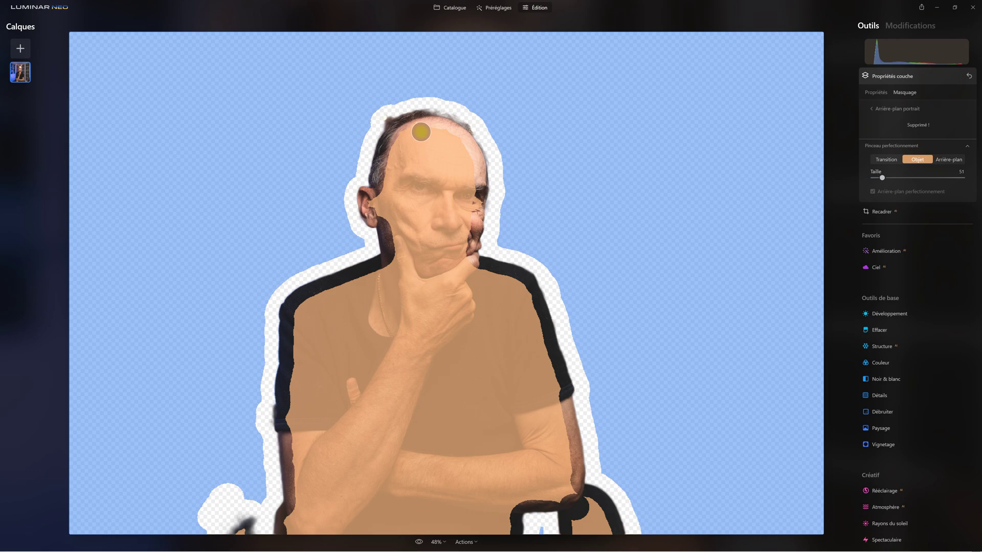
pyautogui.moveTo(421, 132)
pyautogui.mouseDown()
pyautogui.moveTo(454, 141)
pyautogui.moveTo(469, 178)
pyautogui.mouseUp()
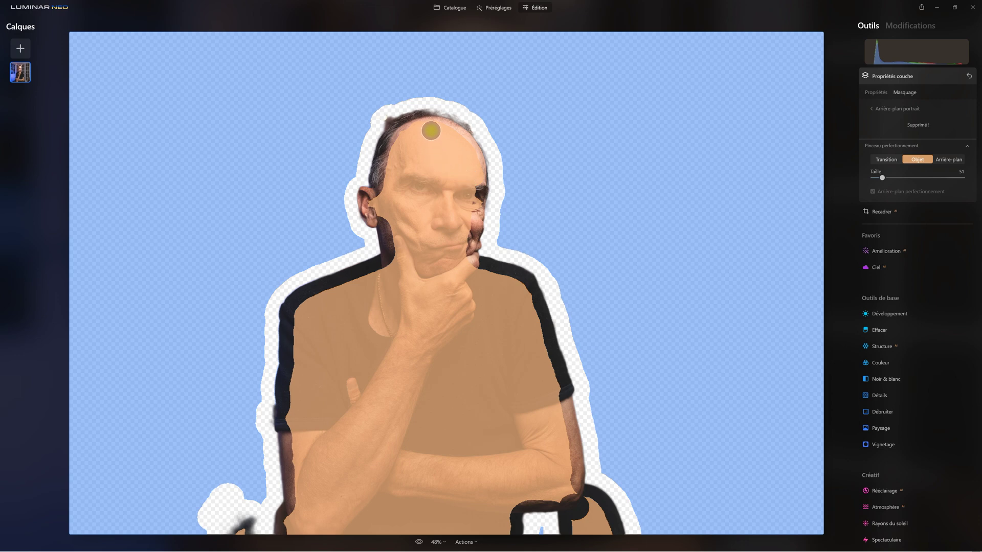
pyautogui.moveTo(432, 130); pyautogui.dragTo(462, 148)
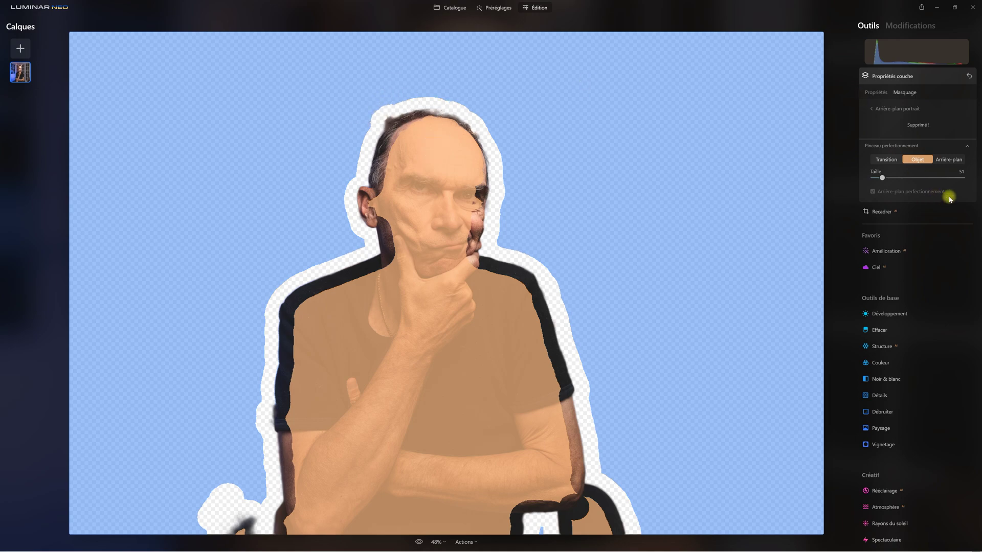
# Step: Paint Arrière-plan along the head's upper-left edge, and over the chair beside and below the right-hand elbow with brush size 82
pyautogui.click(950, 160)
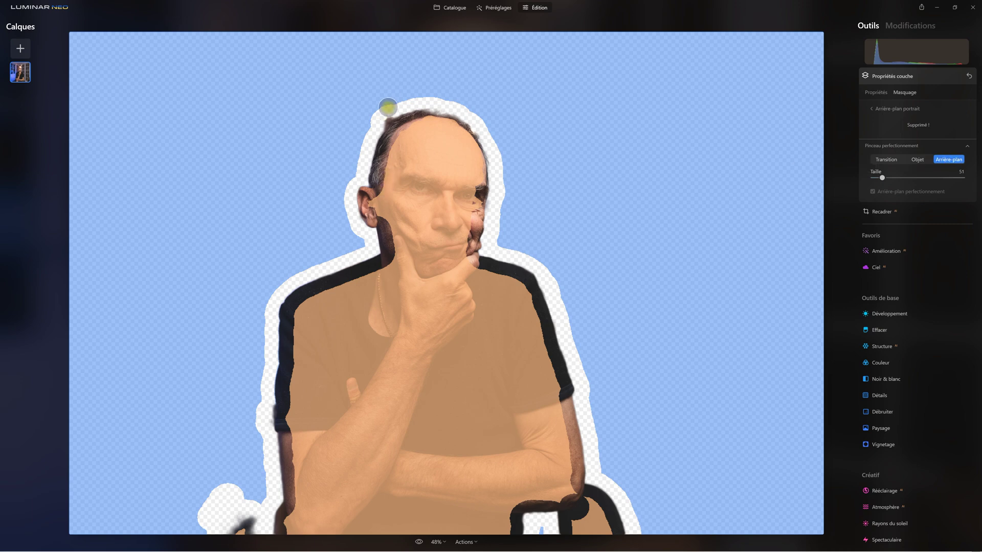
pyautogui.moveTo(392, 101); pyautogui.dragTo(369, 124)
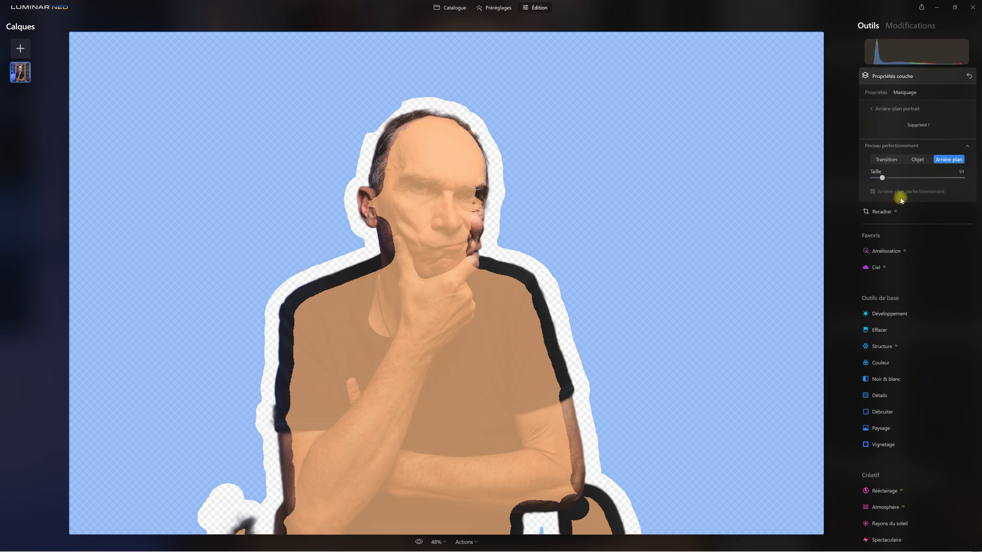
pyautogui.moveTo(881, 178); pyautogui.dragTo(889, 178)
pyautogui.moveTo(614, 525)
pyautogui.mouseDown()
pyautogui.moveTo(616, 486)
pyautogui.moveTo(593, 533)
pyautogui.moveTo(561, 537)
pyautogui.moveTo(606, 513)
pyautogui.moveTo(606, 477)
pyautogui.moveTo(626, 466)
pyautogui.mouseUp()
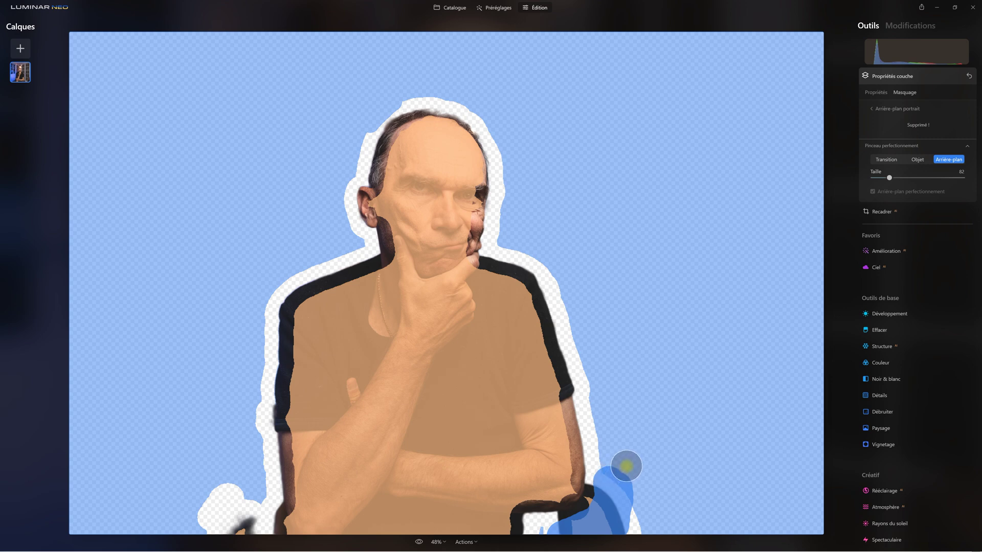
pyautogui.moveTo(626, 466); pyautogui.dragTo(624, 468)
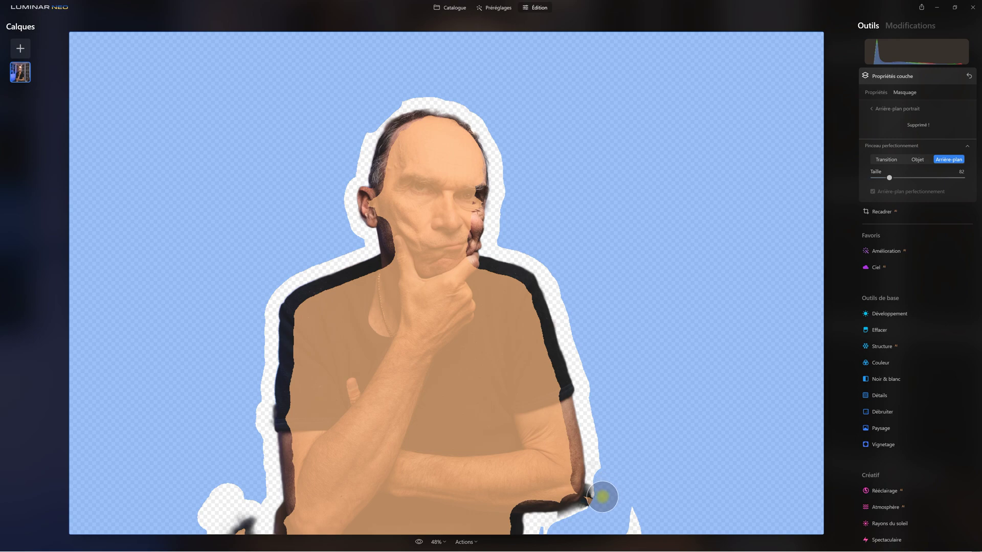
pyautogui.moveTo(599, 502); pyautogui.dragTo(604, 494)
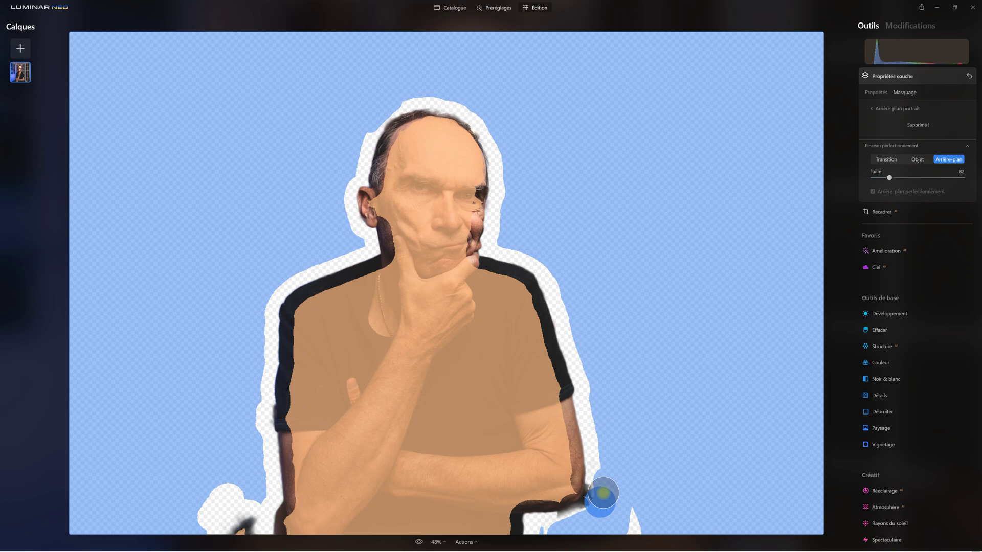
pyautogui.moveTo(604, 493); pyautogui.dragTo(603, 492)
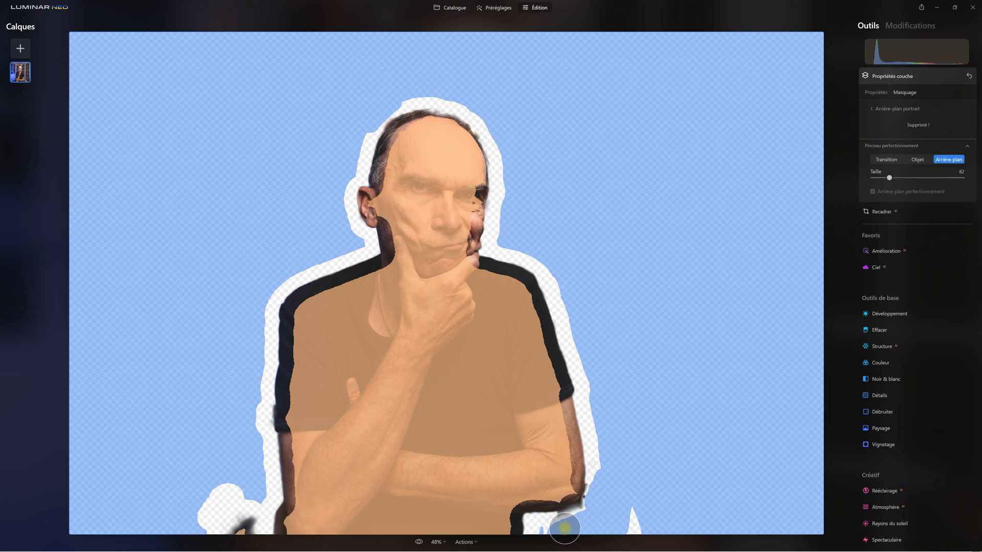
pyautogui.moveTo(564, 528)
pyautogui.mouseDown()
pyautogui.moveTo(604, 527)
pyautogui.moveTo(583, 525)
pyautogui.mouseUp()
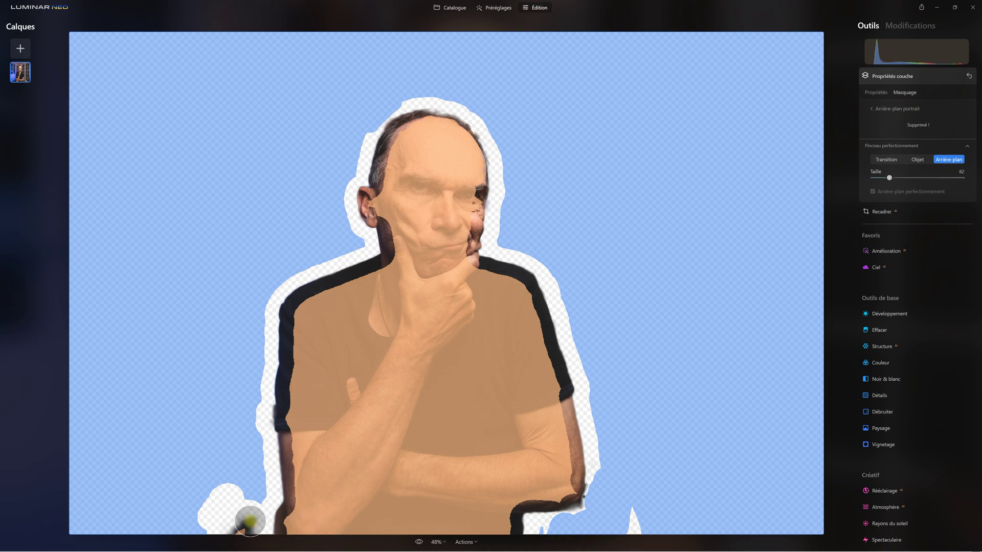
# Step: Paint the leftover patch beside the lower-left arm and the remnant under the right-hand elbow as Arrière-plan, and leave mask refinement
pyautogui.moveTo(236, 524)
pyautogui.mouseDown()
pyautogui.moveTo(248, 520)
pyautogui.moveTo(253, 531)
pyautogui.mouseUp()
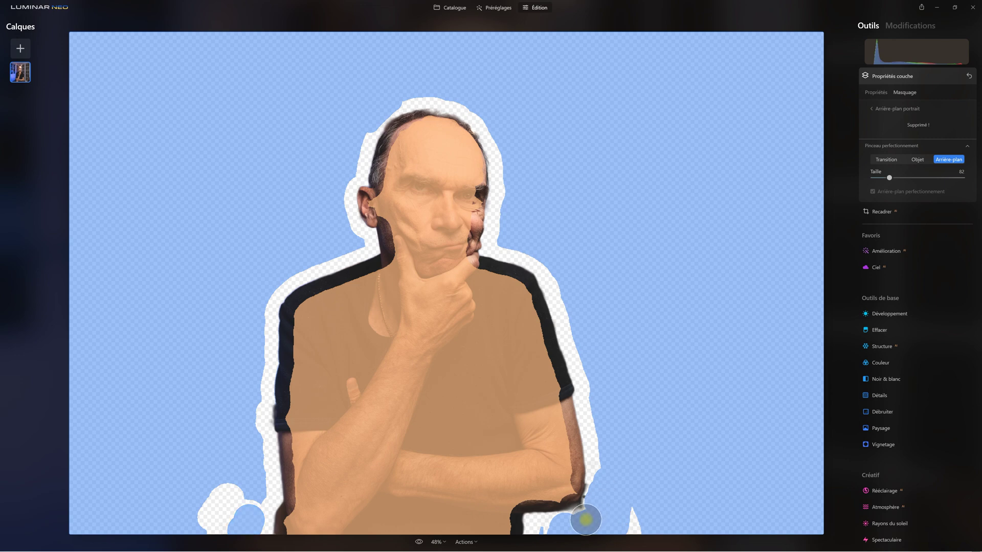
pyautogui.click(585, 520)
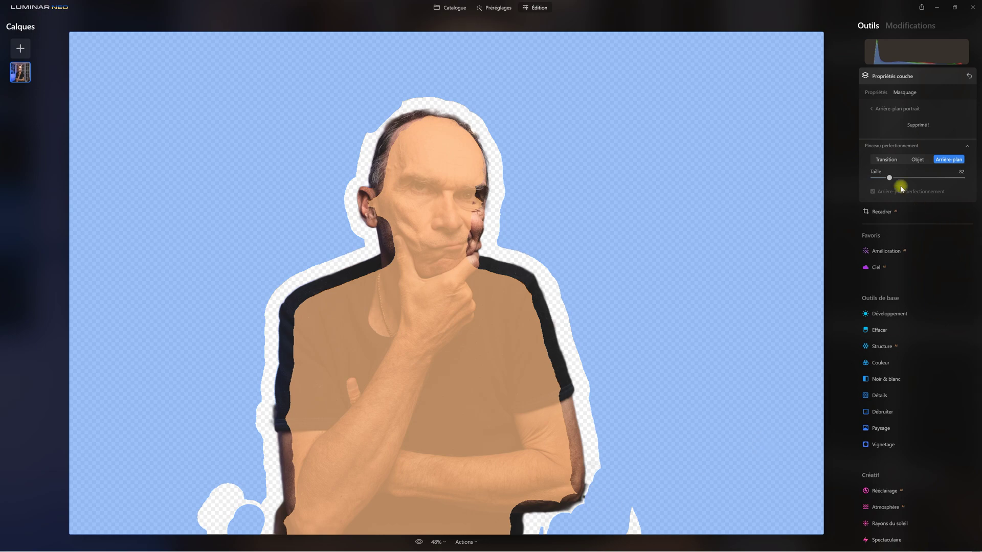
pyautogui.moveTo(893, 180); pyautogui.dragTo(873, 178)
pyautogui.click(873, 109)
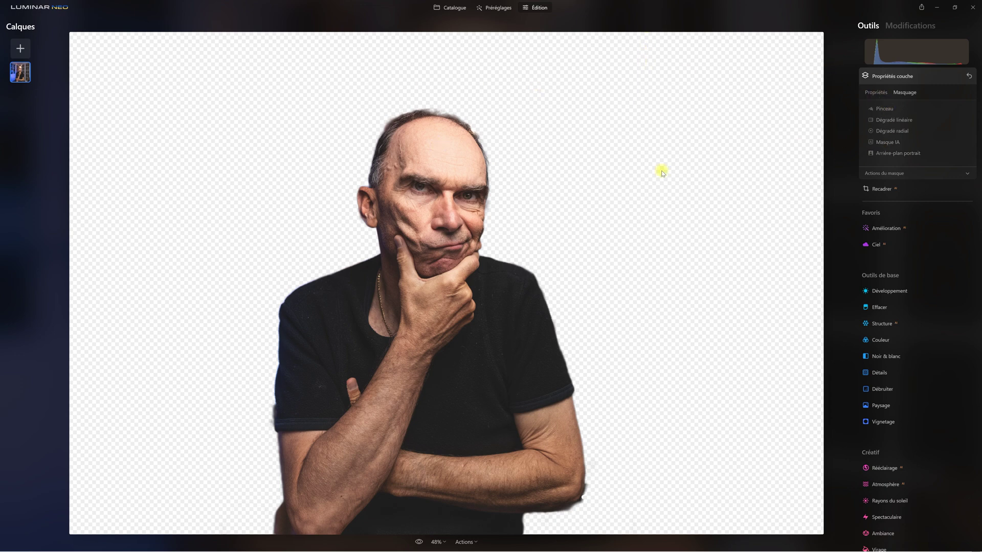
# Step: Crop the image closer around the man with the Arbitrairement ratio, trimming both sides and the top
pyautogui.click(886, 188)
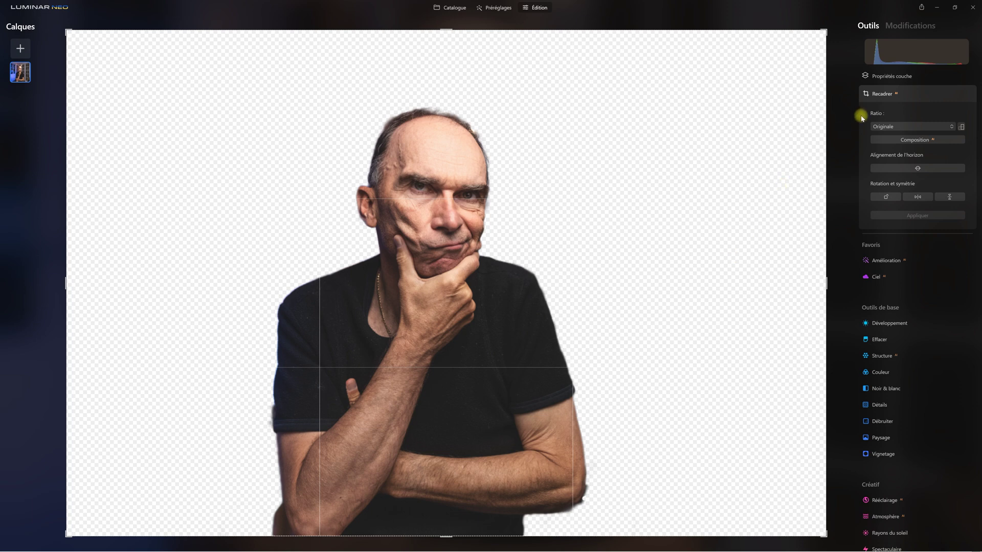
pyautogui.click(916, 129)
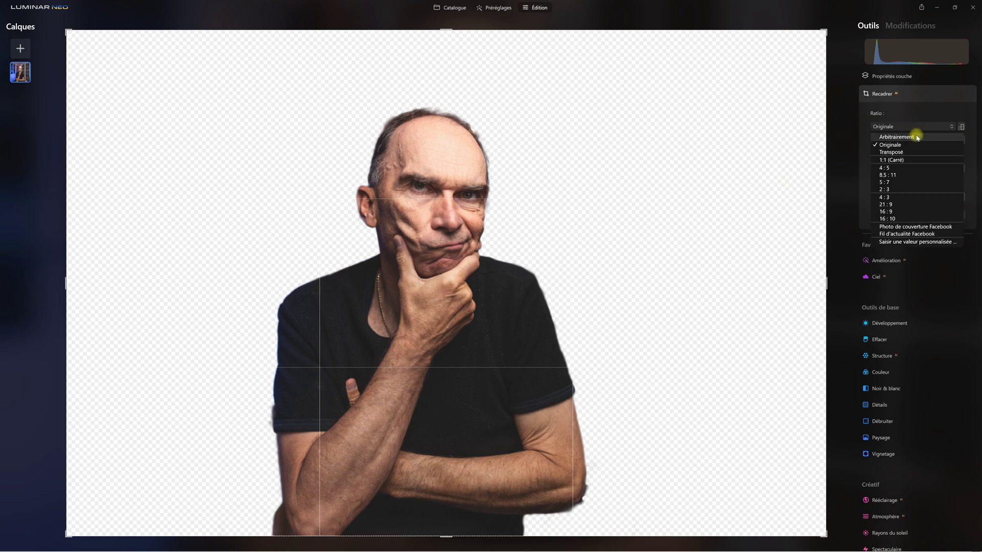
pyautogui.click(917, 137)
pyautogui.moveTo(824, 281); pyautogui.dragTo(726, 296)
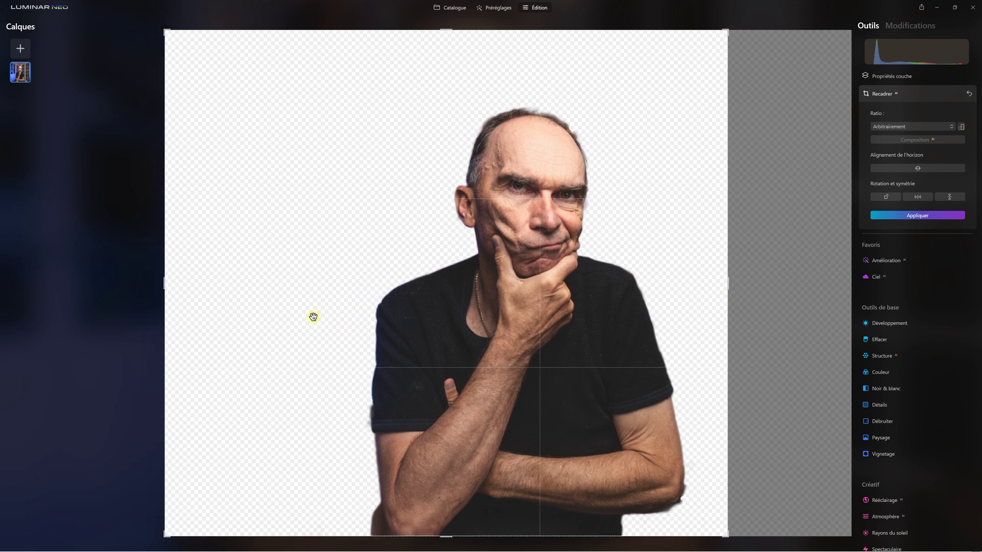
pyautogui.moveTo(164, 281); pyautogui.dragTo(232, 275)
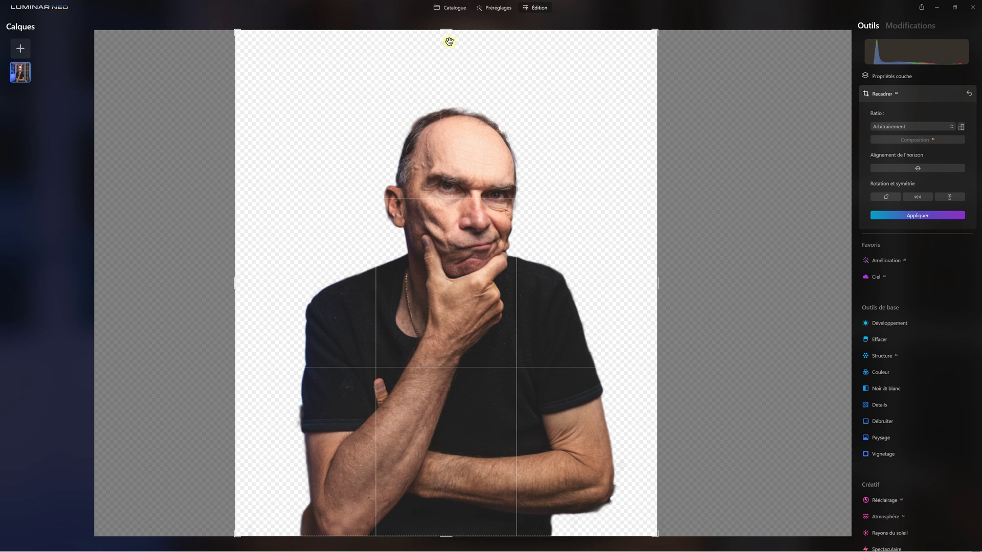
pyautogui.moveTo(449, 32); pyautogui.dragTo(449, 45)
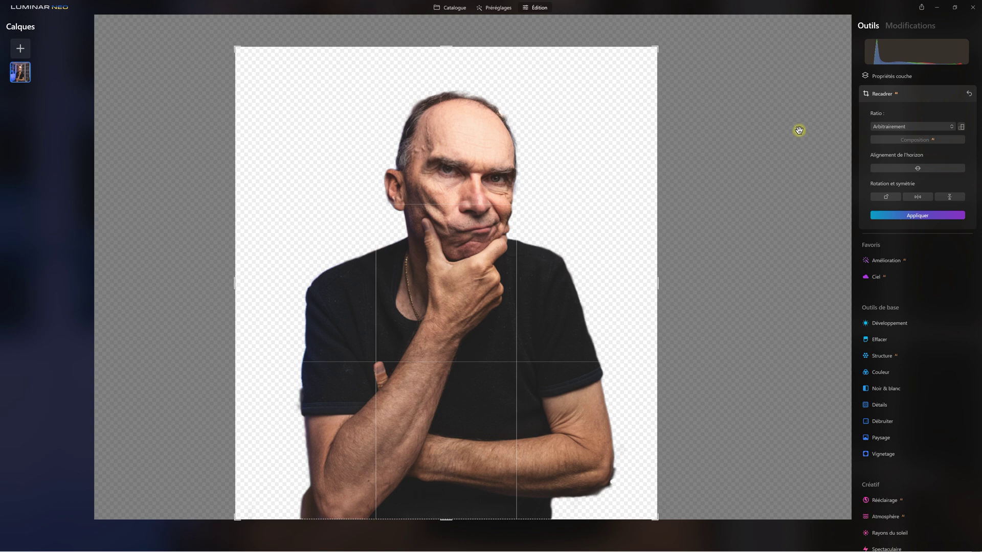
pyautogui.click(920, 215)
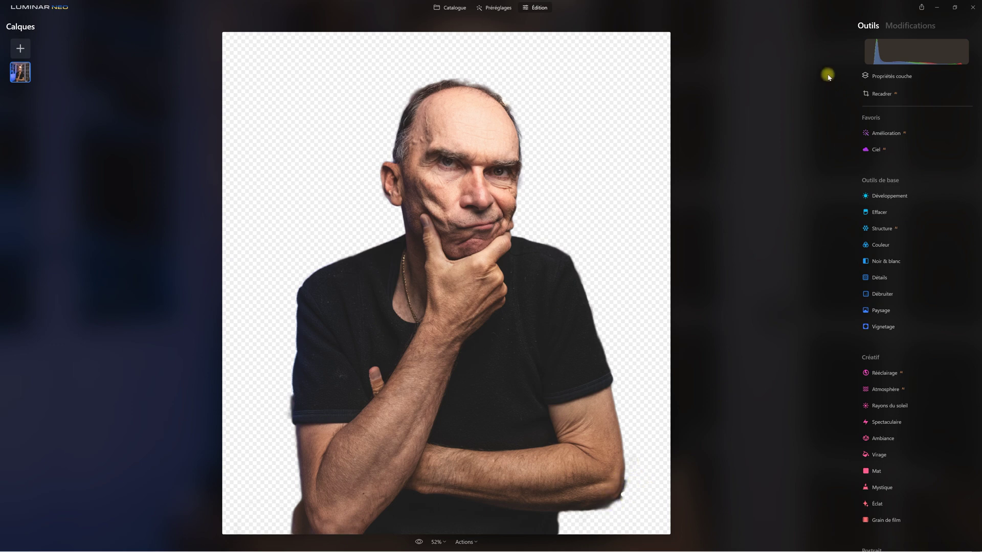
# Step: Export the cutout as a full-size sRGB PNG named _DSF4185-Modifier with transparency saved
pyautogui.click(57, 8)
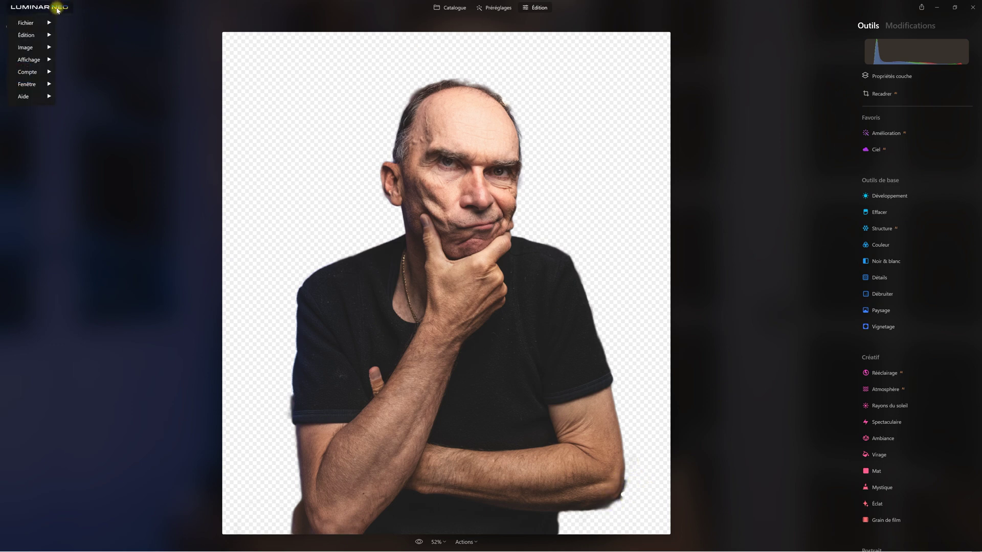
pyautogui.moveTo(48, 20)
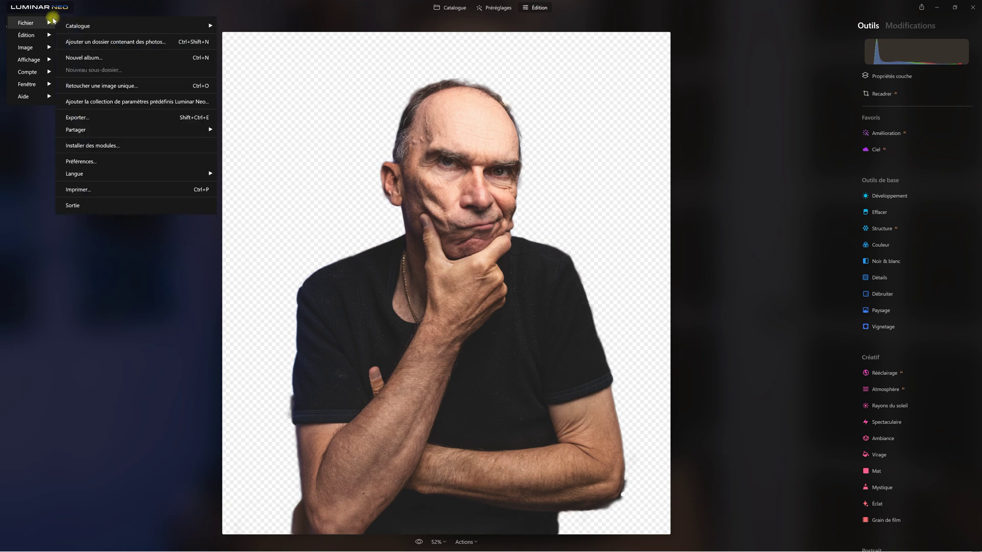
pyautogui.click(109, 118)
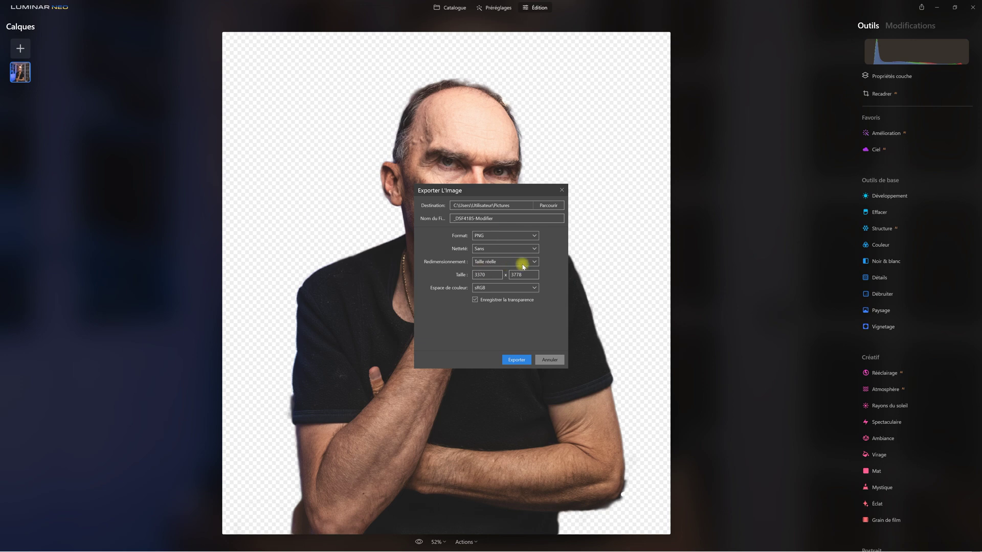
pyautogui.click(522, 361)
pyautogui.click(522, 360)
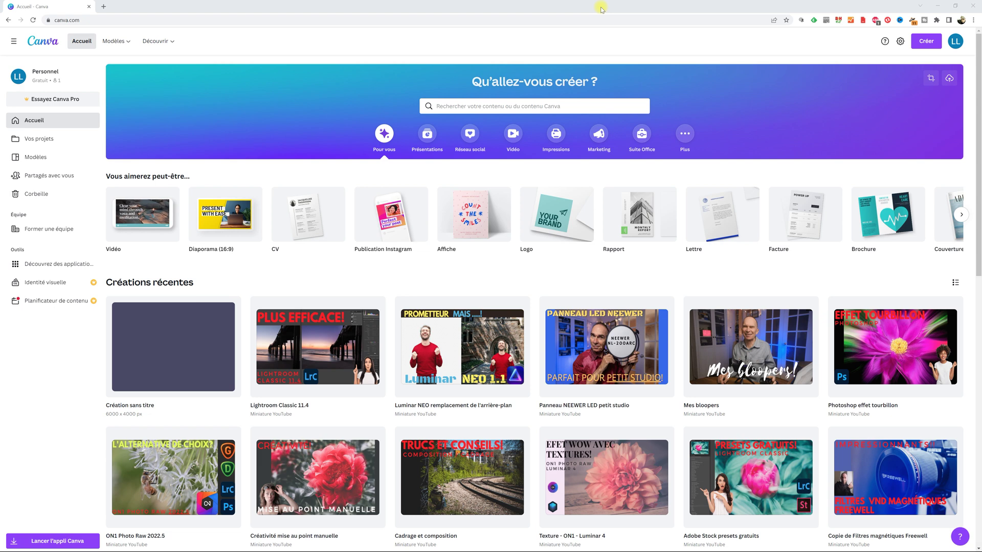
# Step: Switch to Canva, look at the untitled 6000 × 4000 px design and return to the home page
pyautogui.click(185, 362)
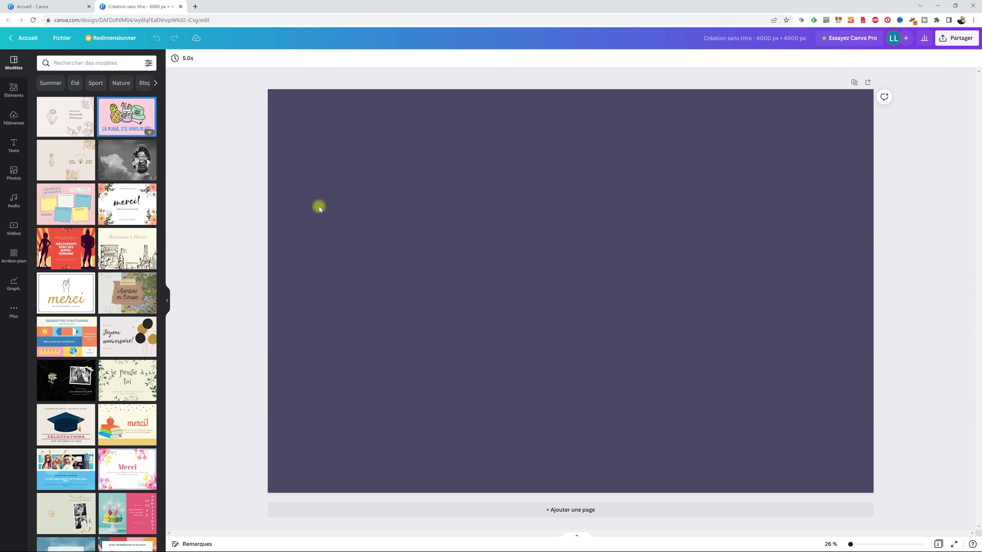
pyautogui.click(24, 38)
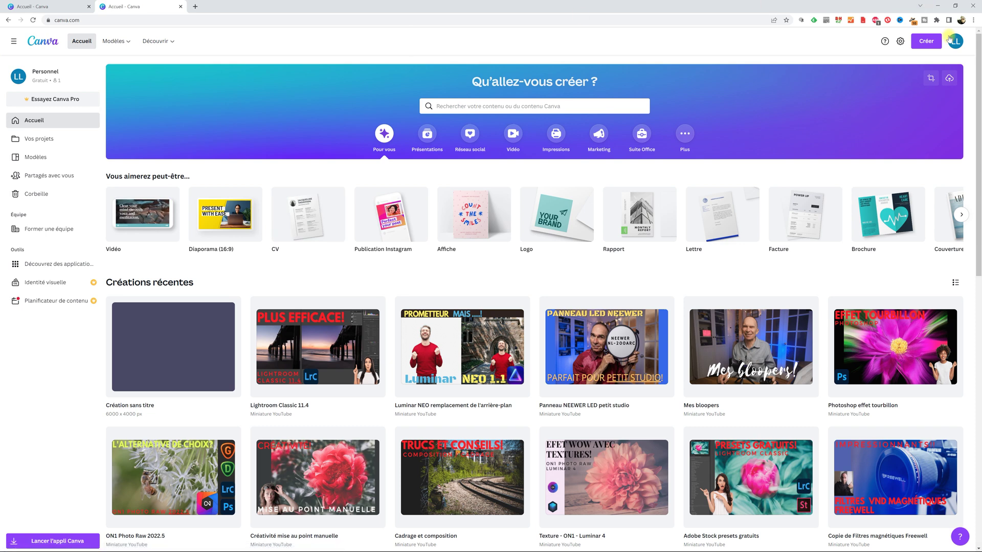
# Step: Create a new blank design with a custom size of 6000 × 4000 px
pyautogui.click(925, 43)
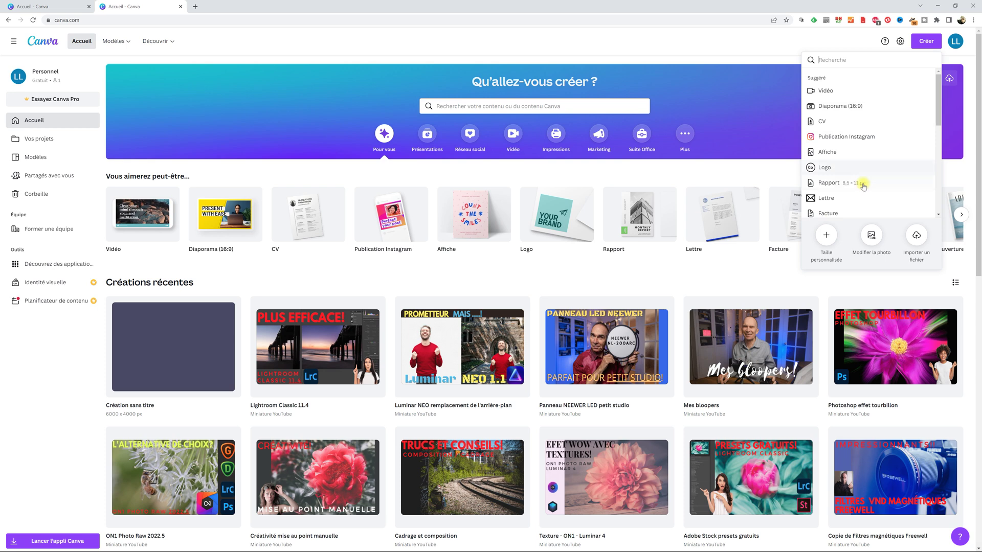
pyautogui.click(826, 235)
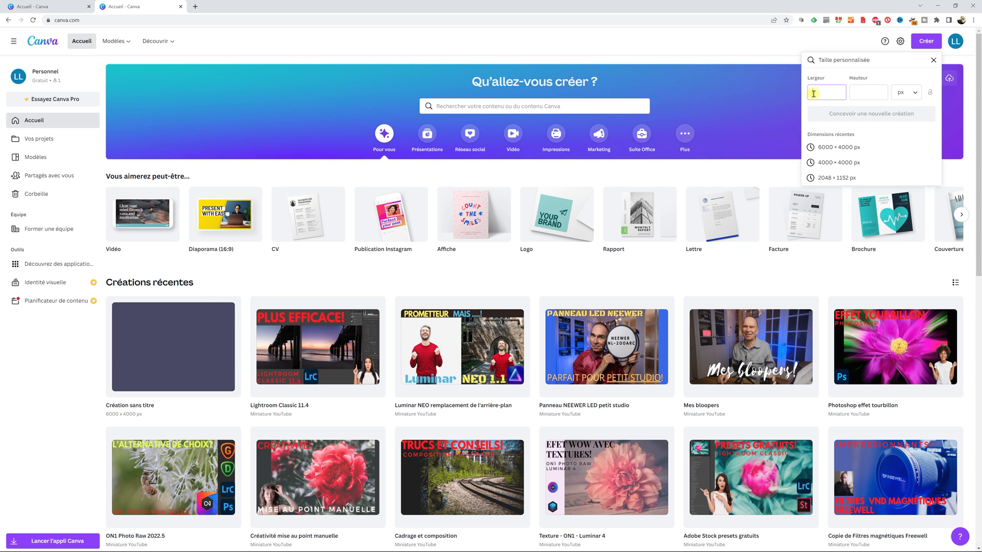
pyautogui.write('6000')
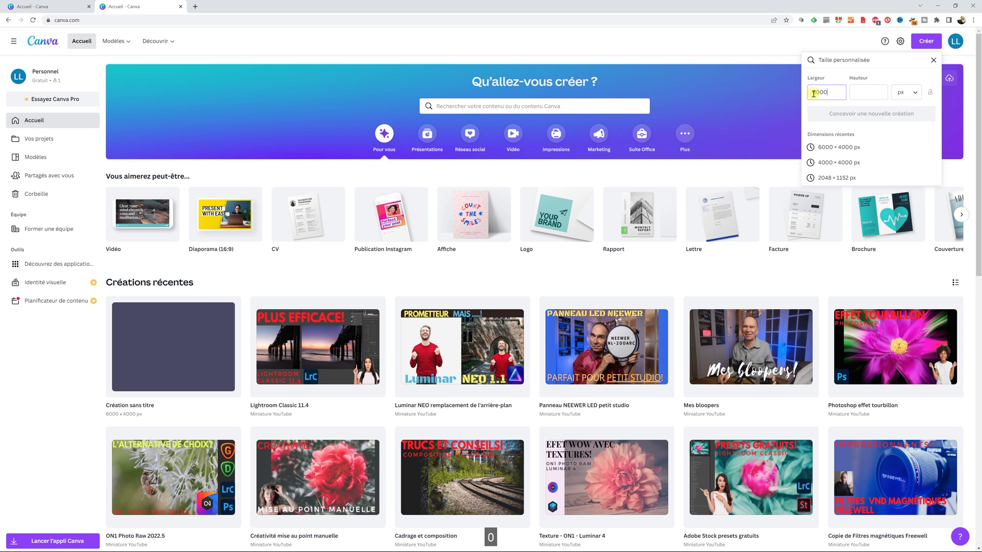
pyautogui.click(857, 92)
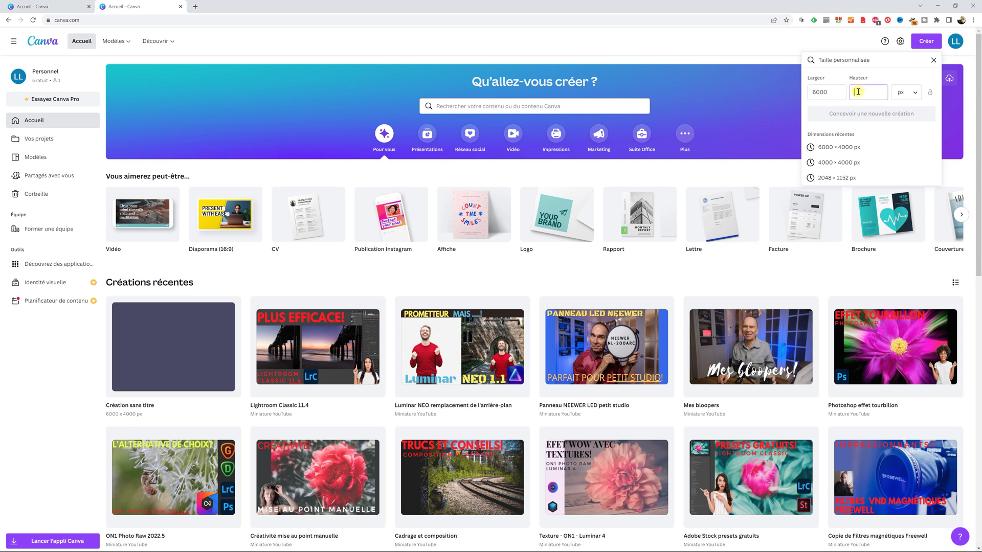
pyautogui.write('4000')
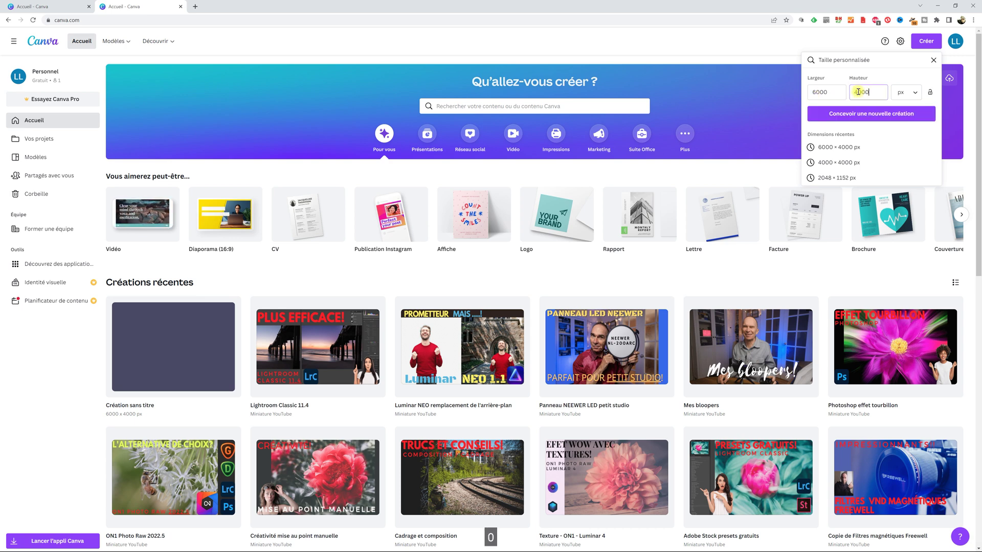
pyautogui.click(883, 113)
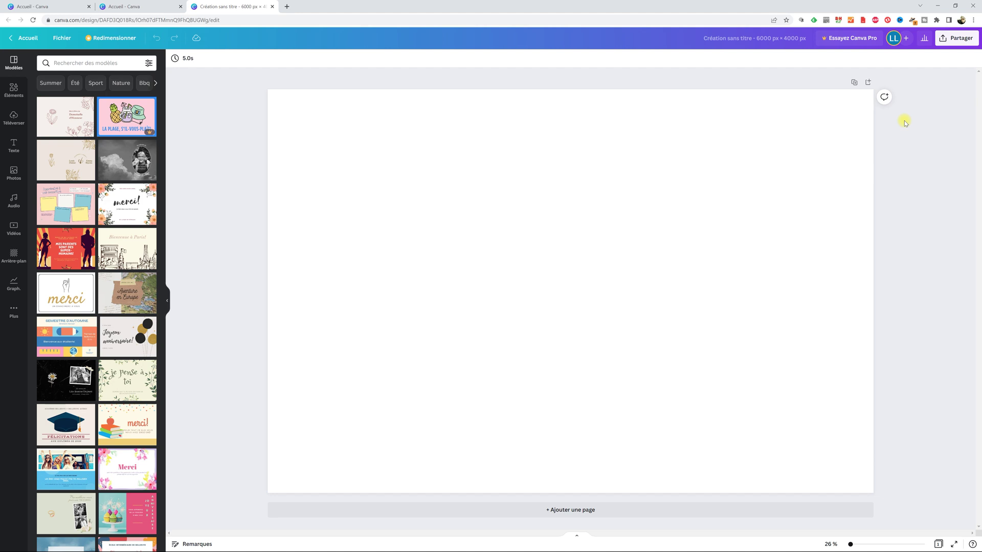
# Step: Place the uploaded cutout of the man on the page, rest it on the page's bottom edge and enlarge it
pyautogui.click(13, 117)
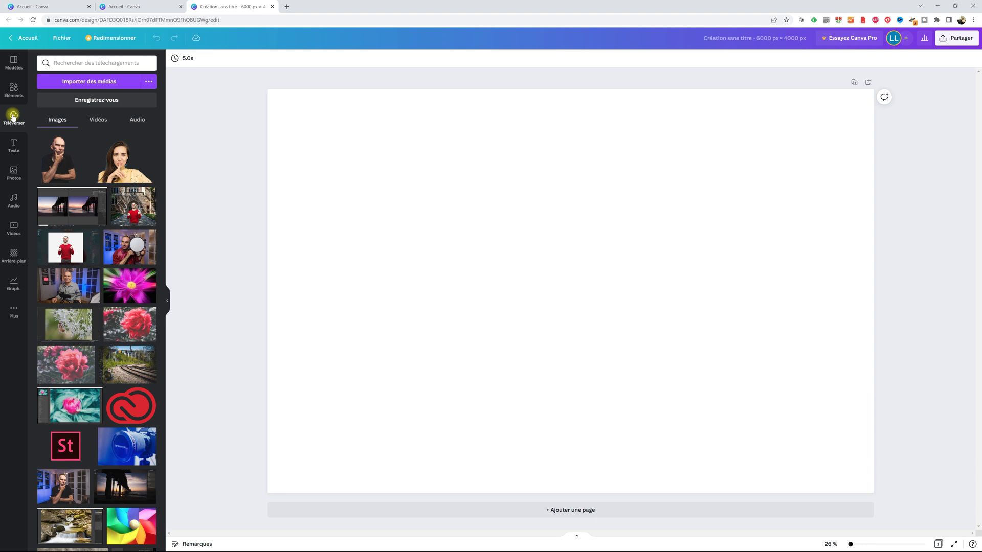
pyautogui.click(53, 147)
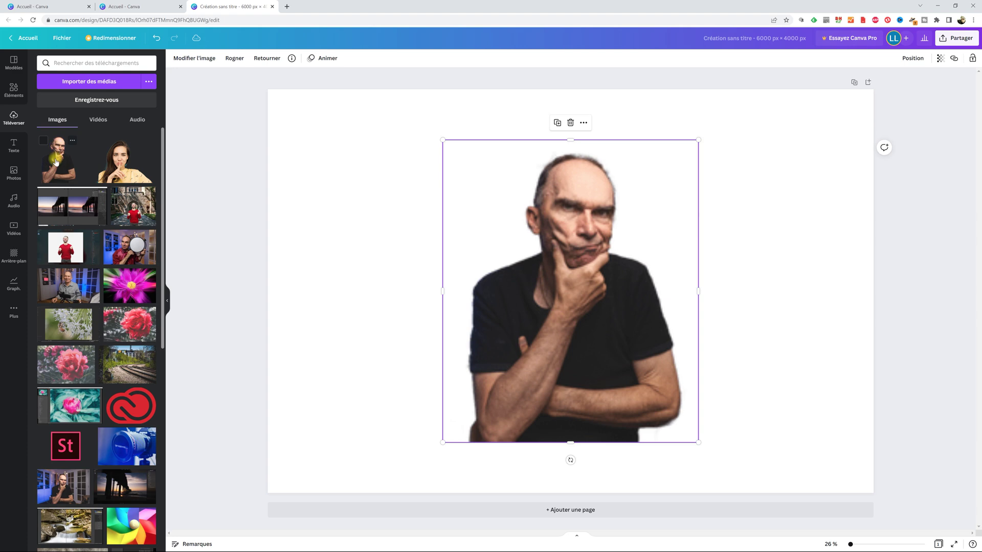
pyautogui.moveTo(598, 281); pyautogui.dragTo(579, 326)
pyautogui.moveTo(421, 190); pyautogui.dragTo(357, 154)
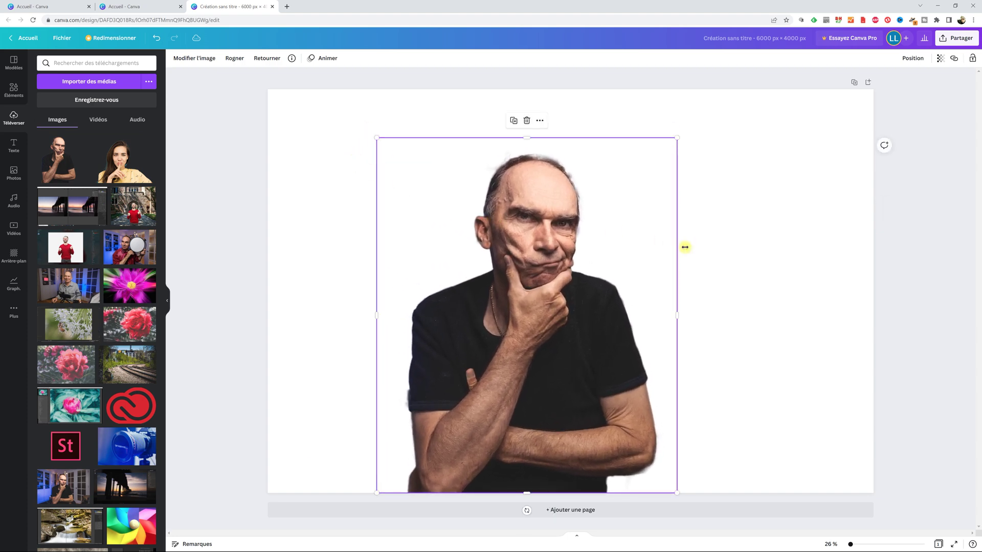
# Step: Give the page background a custom solid colour, red #E44646
pyautogui.click(718, 257)
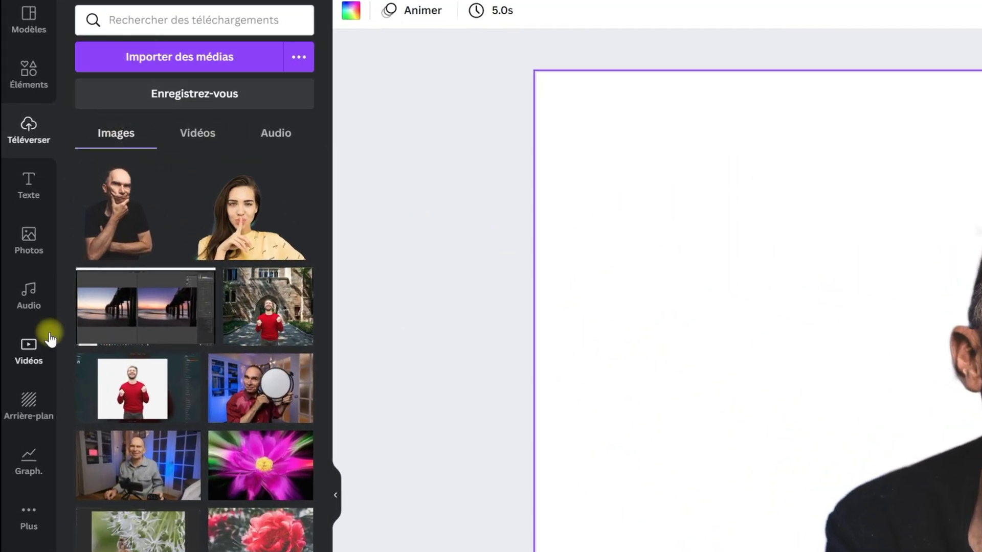
pyautogui.click(28, 402)
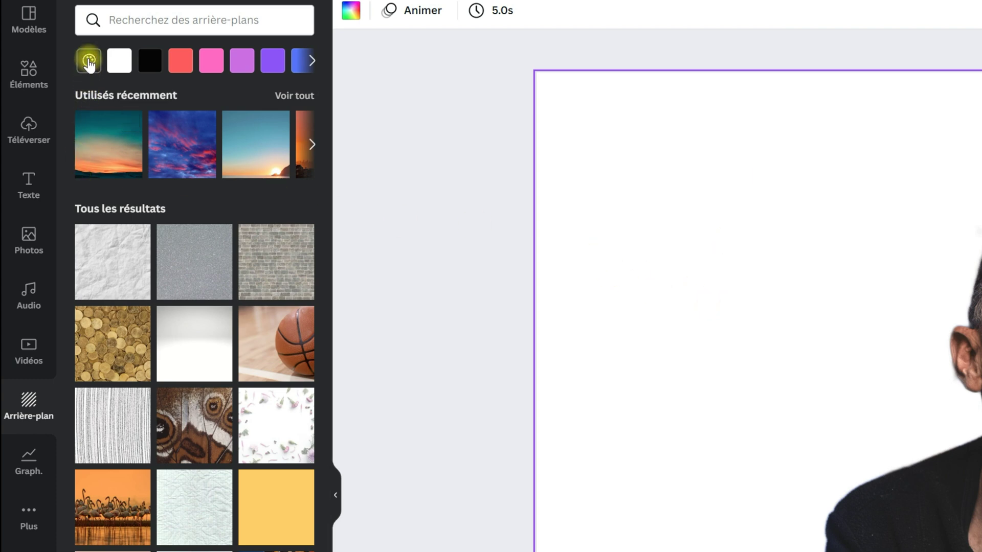
pyautogui.click(88, 69)
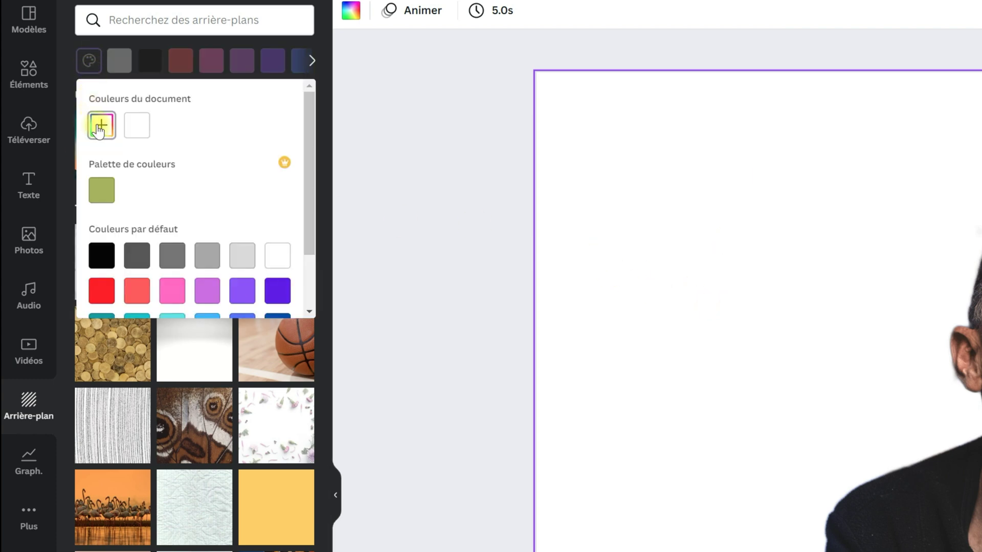
pyautogui.click(99, 123)
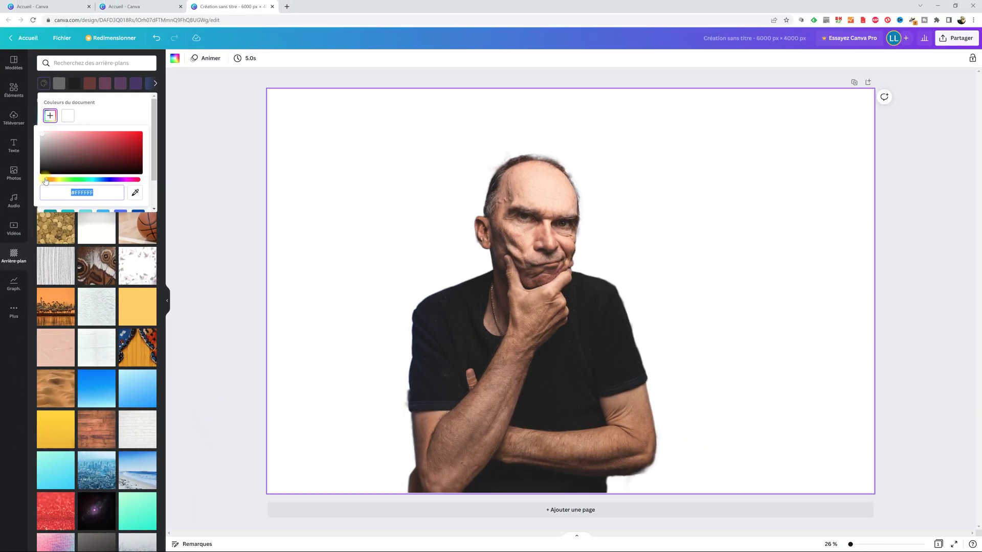
pyautogui.click(67, 212)
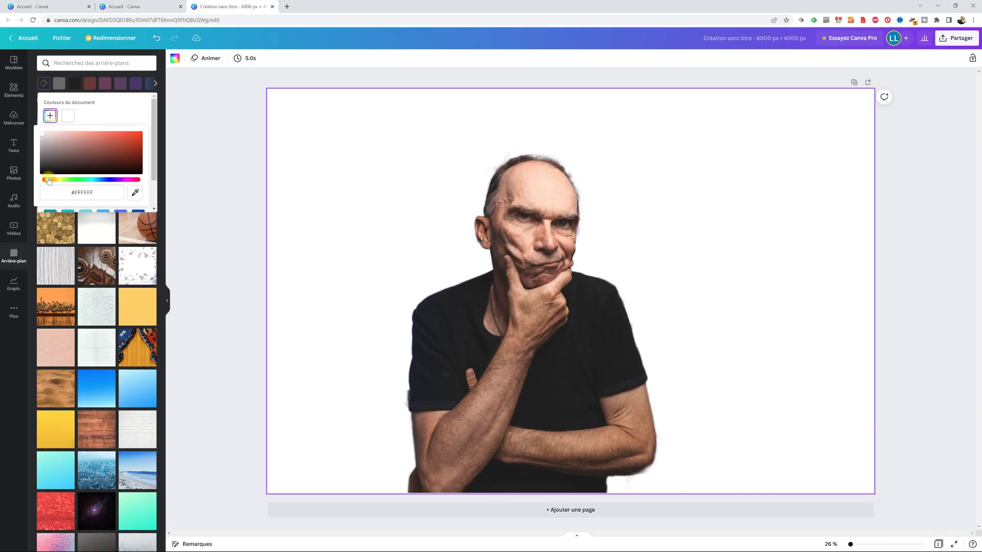
pyautogui.click(45, 138)
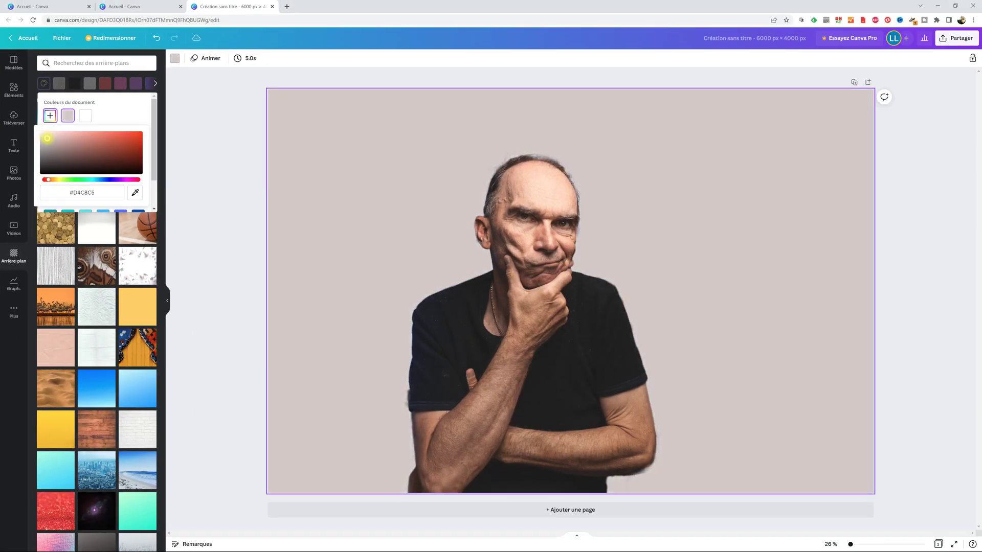
pyautogui.click(48, 180)
pyautogui.moveTo(47, 180); pyautogui.dragTo(134, 172)
pyautogui.moveTo(49, 138); pyautogui.dragTo(111, 136)
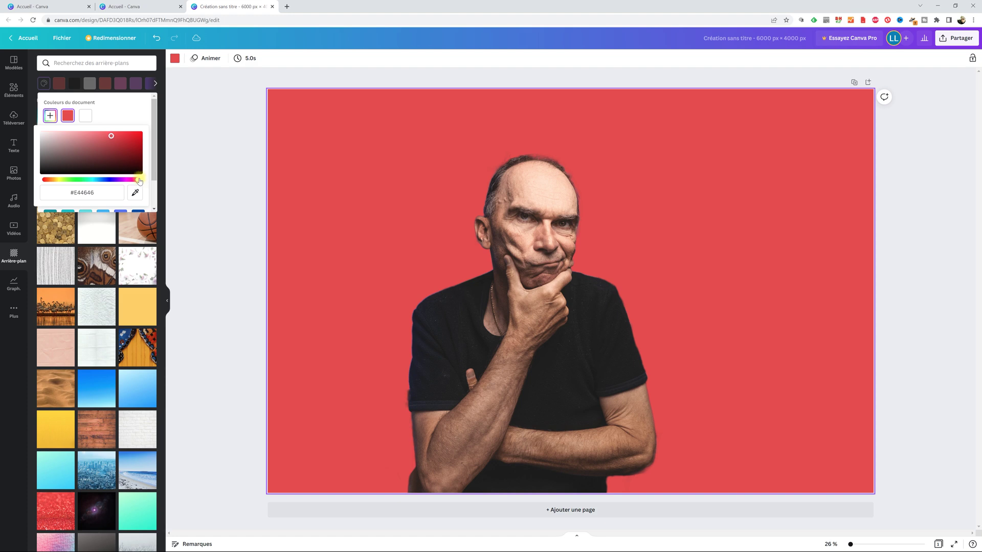
# Step: Shift the page background colour to a muted blue, #56B0C8
pyautogui.moveTo(139, 181); pyautogui.dragTo(94, 182)
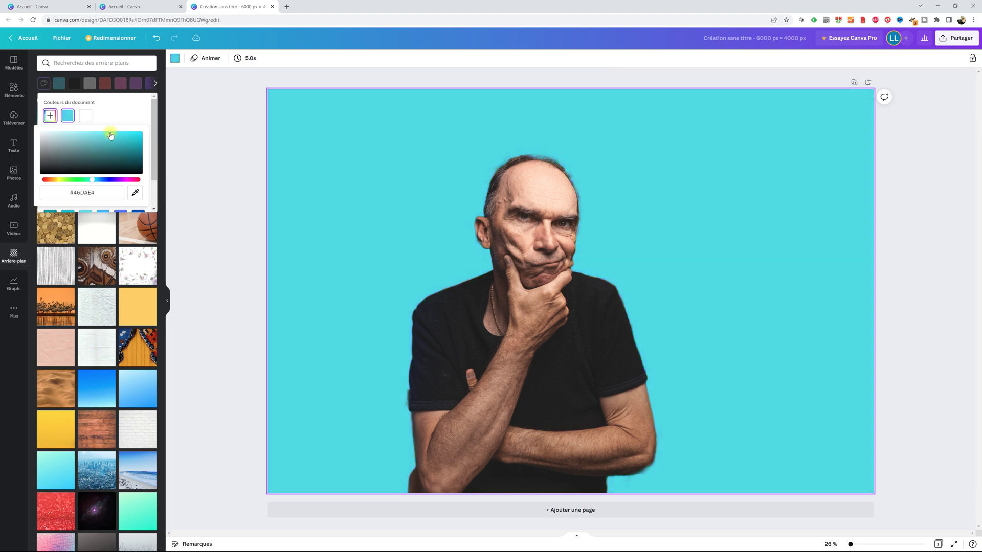
pyautogui.moveTo(90, 180)
pyautogui.mouseDown()
pyautogui.moveTo(72, 180)
pyautogui.moveTo(103, 183)
pyautogui.moveTo(90, 180)
pyautogui.mouseUp()
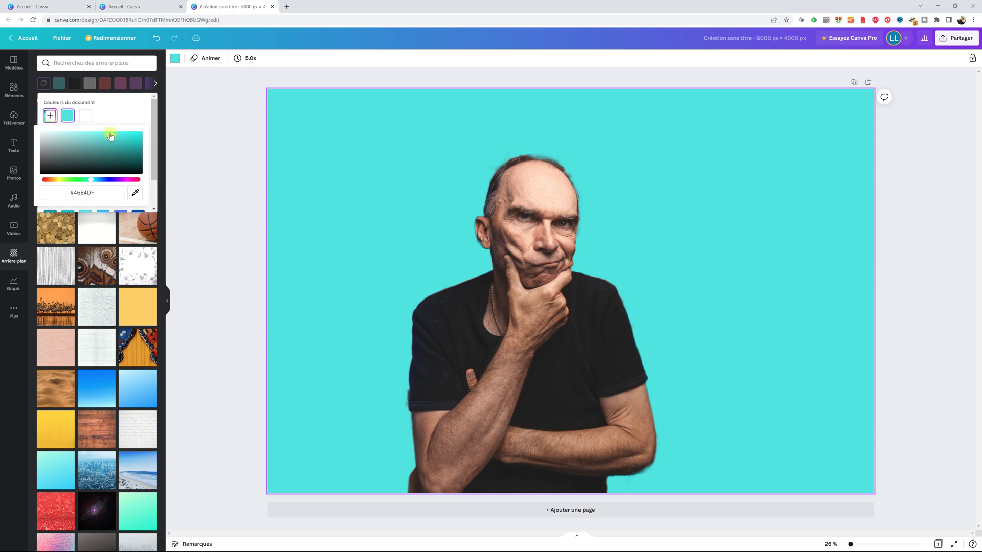
pyautogui.moveTo(111, 137)
pyautogui.mouseDown()
pyautogui.moveTo(112, 154)
pyautogui.moveTo(110, 139)
pyautogui.moveTo(98, 140)
pyautogui.mouseUp()
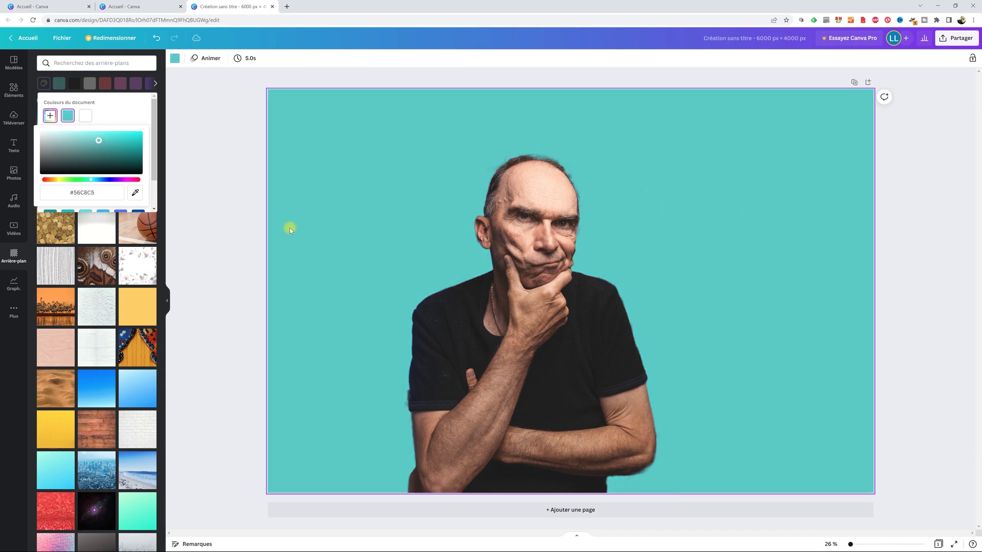
pyautogui.moveTo(91, 180)
pyautogui.mouseDown()
pyautogui.moveTo(132, 180)
pyautogui.moveTo(69, 180)
pyautogui.moveTo(95, 178)
pyautogui.mouseUp()
# Step: Move the cutout toward the page's lower-left area and shrink it, keeping it on the bottom edge, and deselect it
pyautogui.click(568, 367)
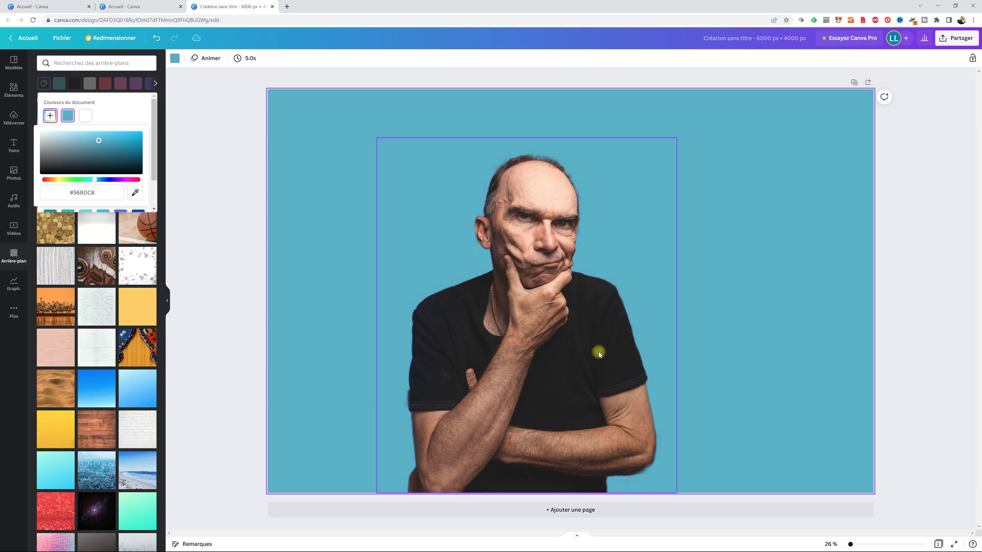
pyautogui.moveTo(588, 346); pyautogui.dragTo(535, 351)
pyautogui.moveTo(617, 139); pyautogui.dragTo(560, 205)
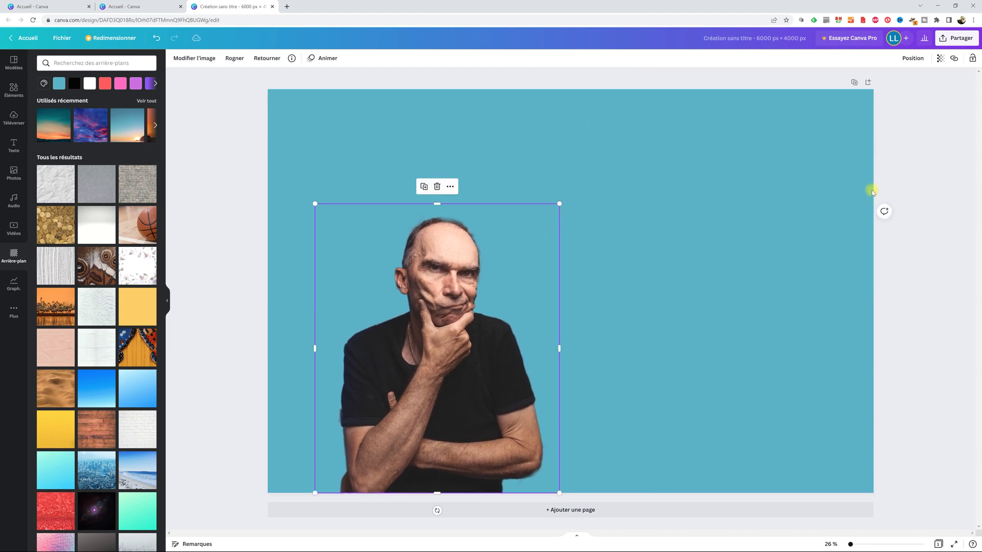
pyautogui.click(928, 152)
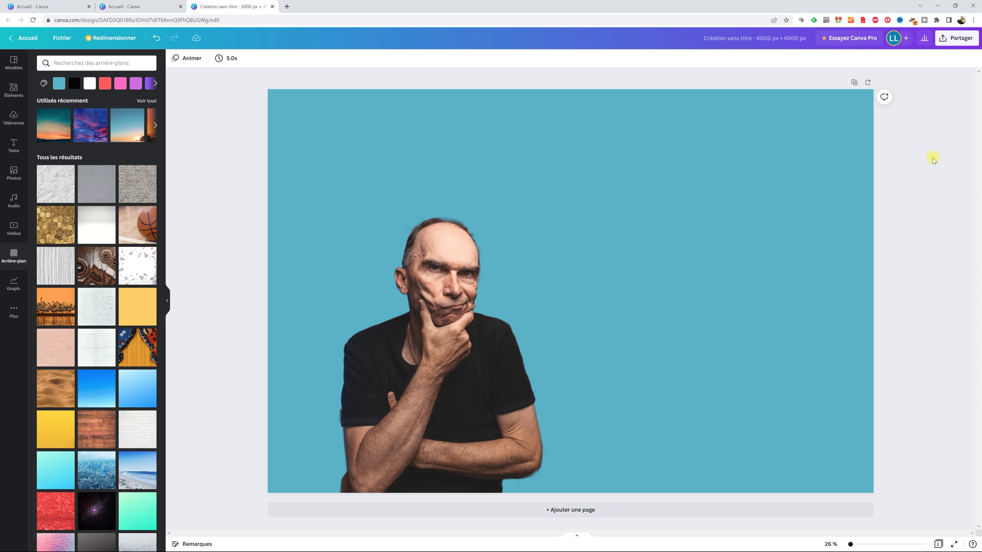
# Step: Add the recently used "C'est les vacances !" font combination and enlarge it to fill the page's upper-right area
pyautogui.click(14, 145)
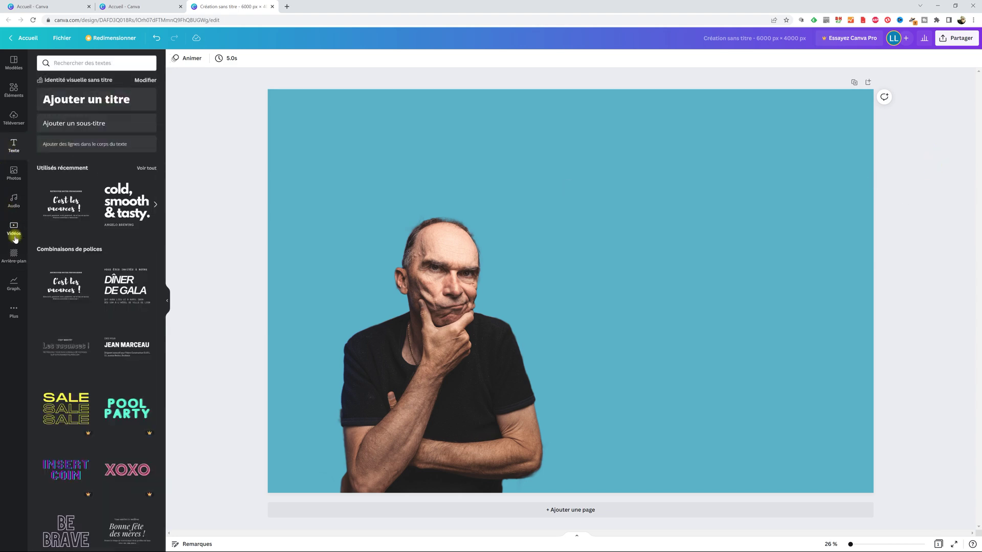
pyautogui.click(67, 204)
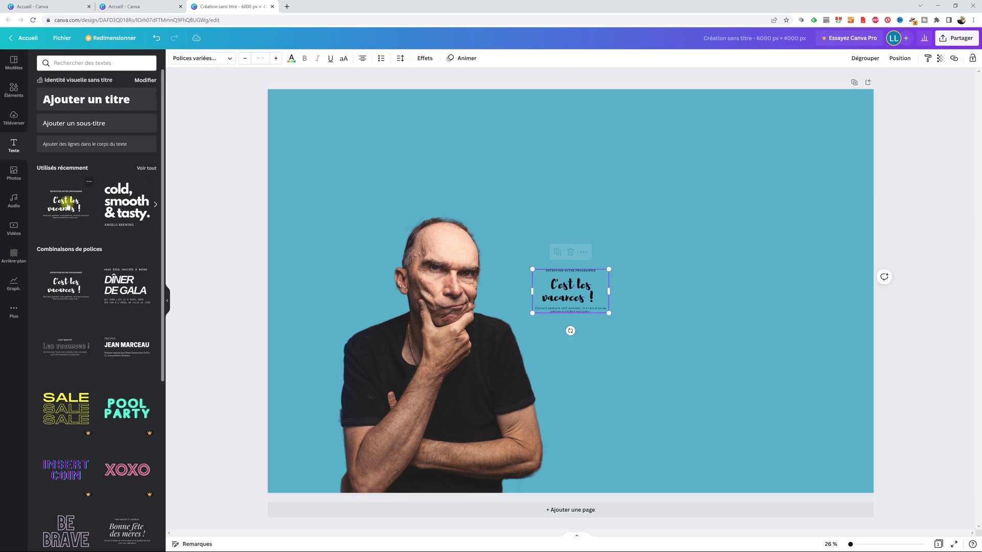
pyautogui.moveTo(610, 271); pyautogui.dragTo(869, 148)
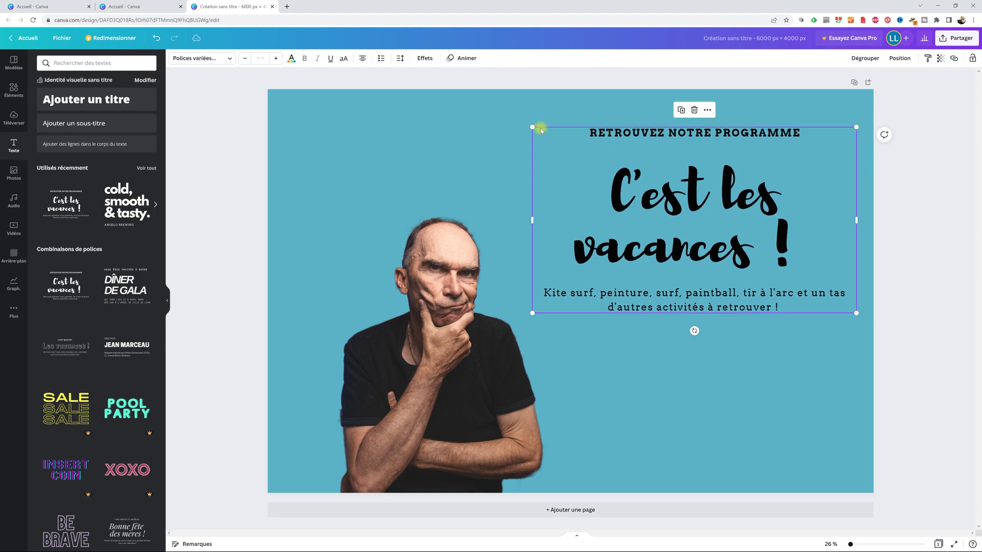
pyautogui.moveTo(511, 111); pyautogui.dragTo(514, 114)
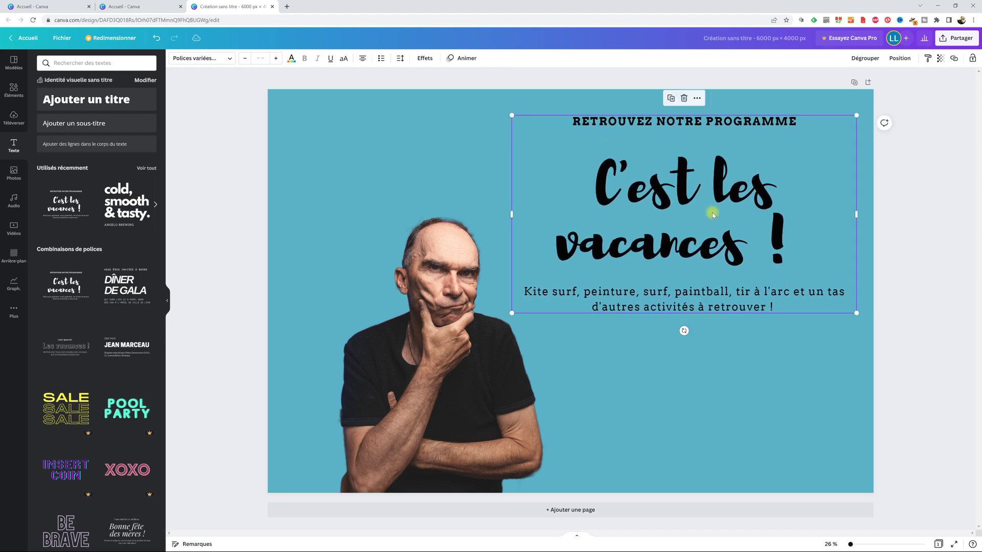
# Step: Replace the text line above "C'est les vacances !" with "ON SE REVOIT À LA RENTRÉE?"
pyautogui.click(713, 215)
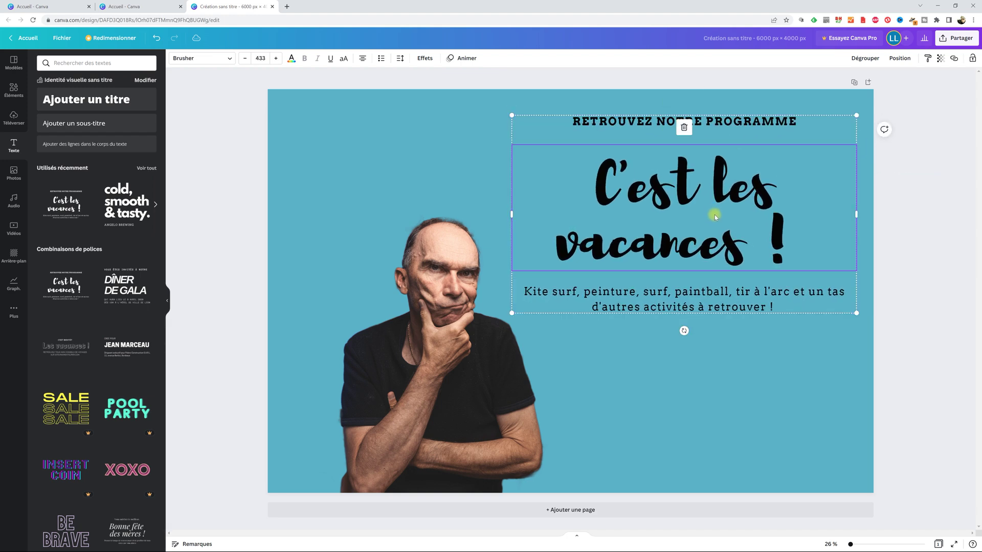
pyautogui.click(716, 125)
pyautogui.click(716, 123)
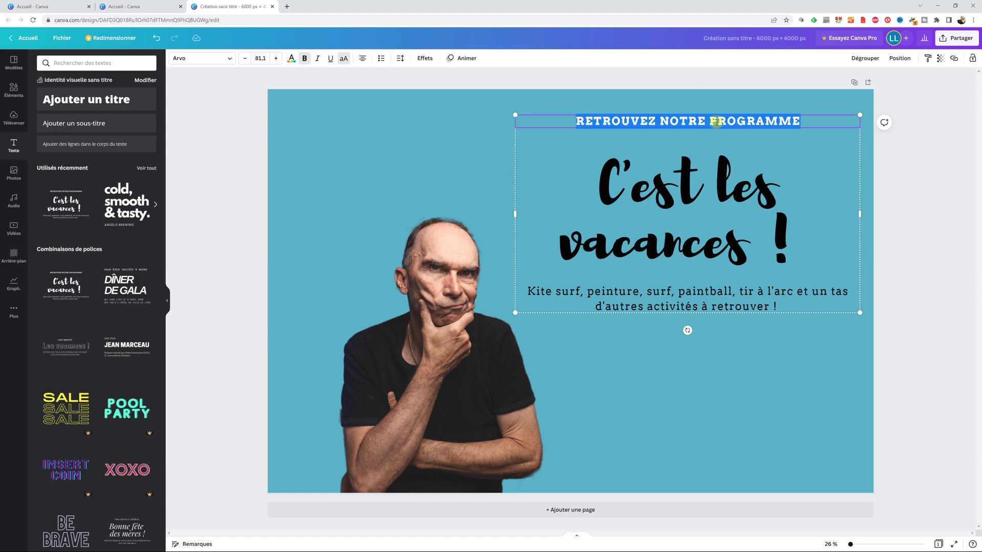
pyautogui.write('ON SE ')
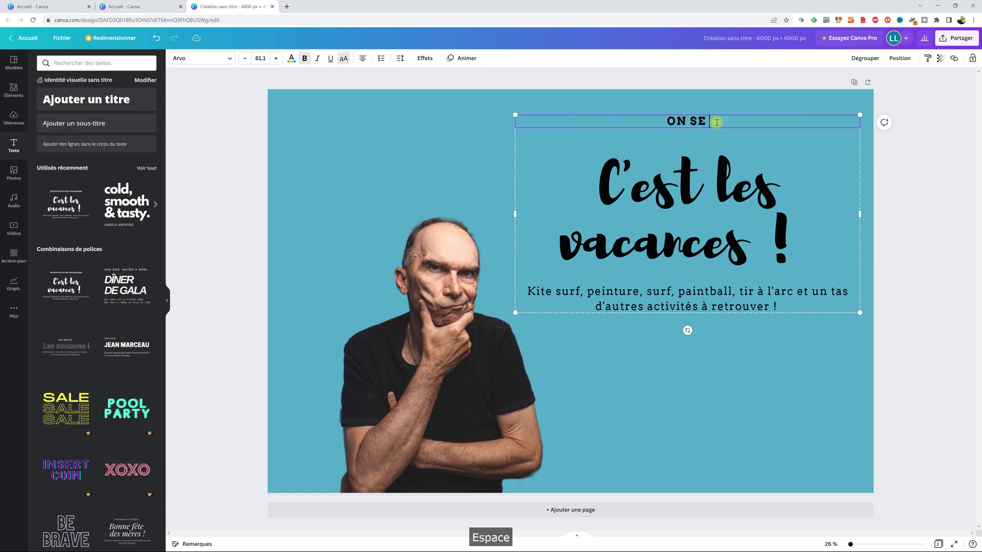
pyautogui.write('REVOIT À LA RENTÉ')
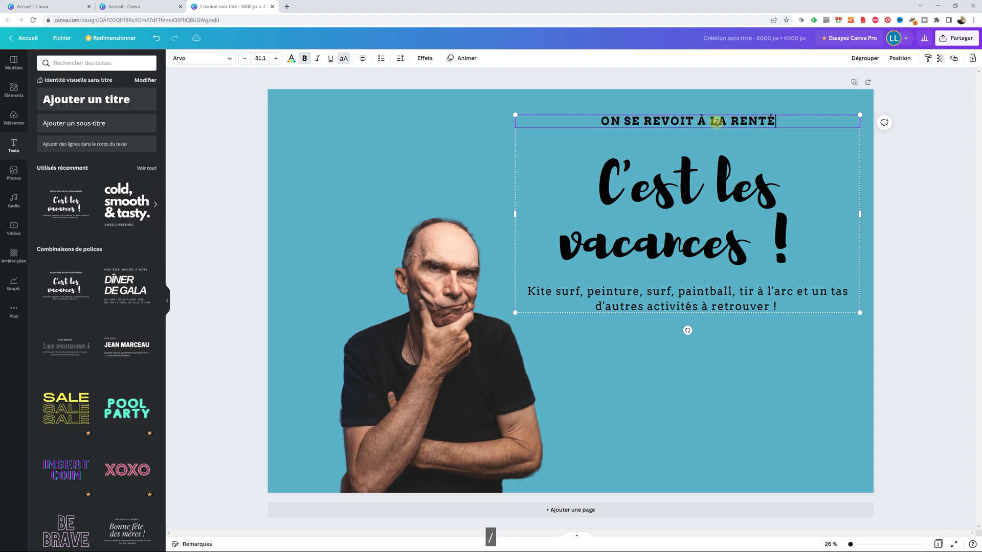
pyautogui.press('BackSpace')
pyautogui.write('RÉE?')
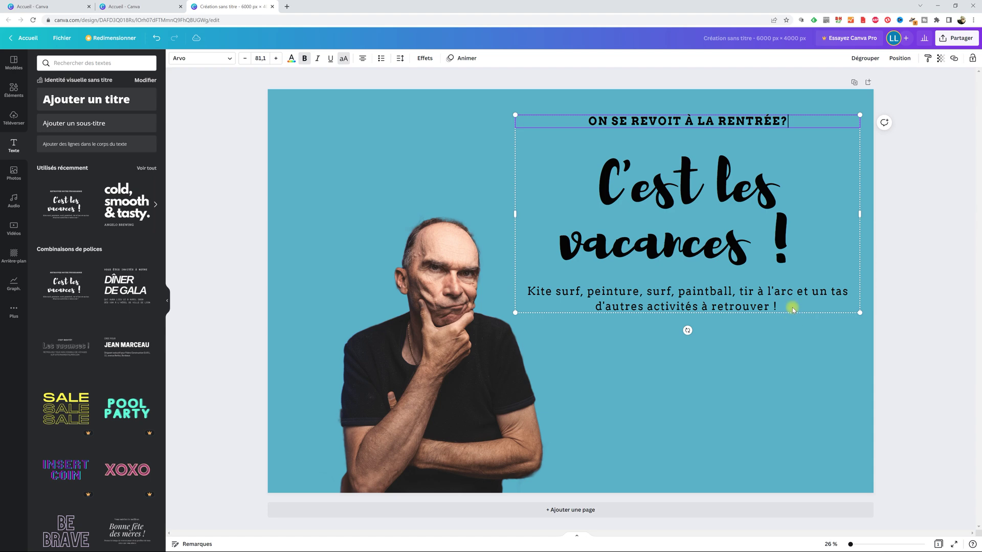
# Step: Replace the text below "C'est les vacances !" with "Photo onirique, paysage, abstraite, double exposition et bien sûr les logiciels !"
pyautogui.click(748, 307)
pyautogui.hotkey('shift', 'Right')
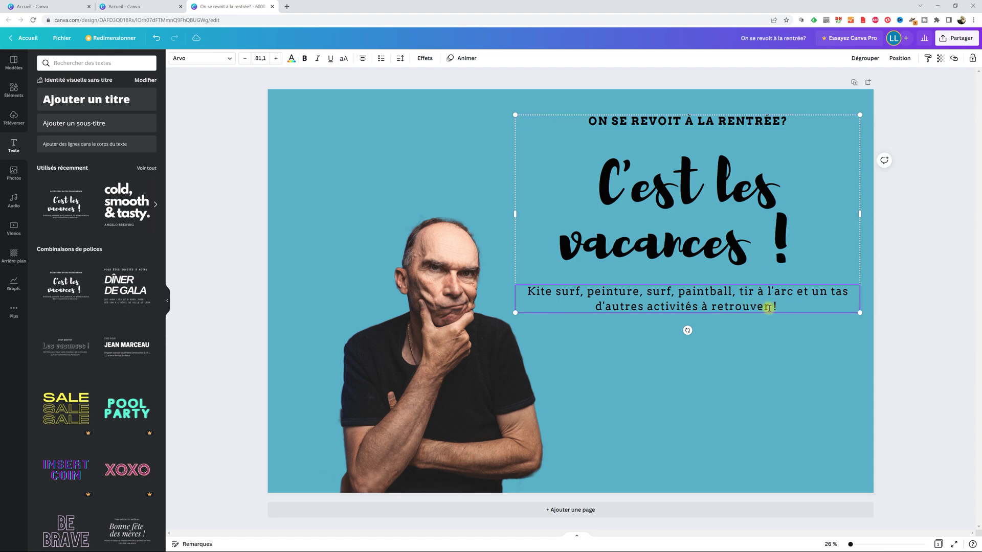
pyautogui.moveTo(750, 302); pyautogui.dragTo(526, 292)
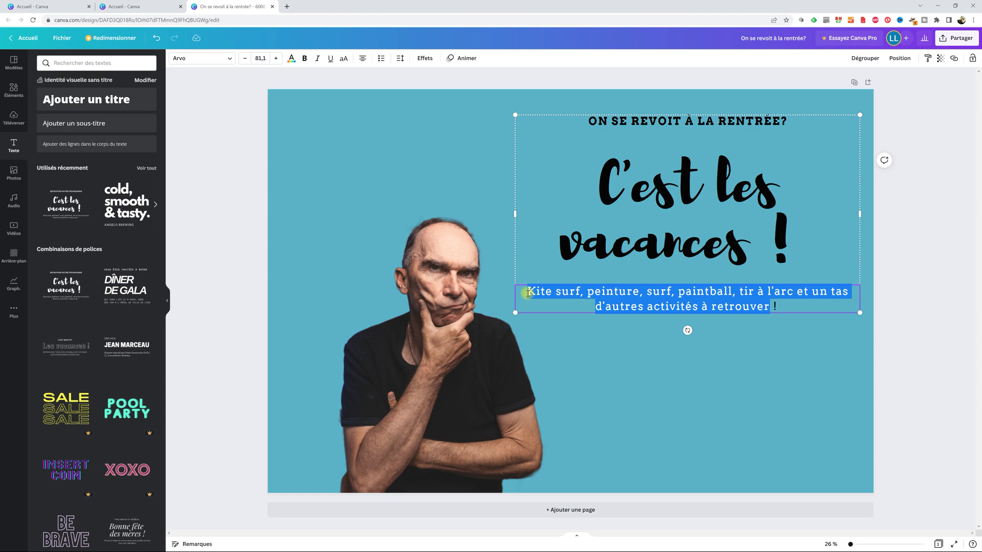
pyautogui.write('Photo a')
pyautogui.press('BackSpace')
pyautogui.press('BackSpace')
pyautogui.write('onirique, paysage')
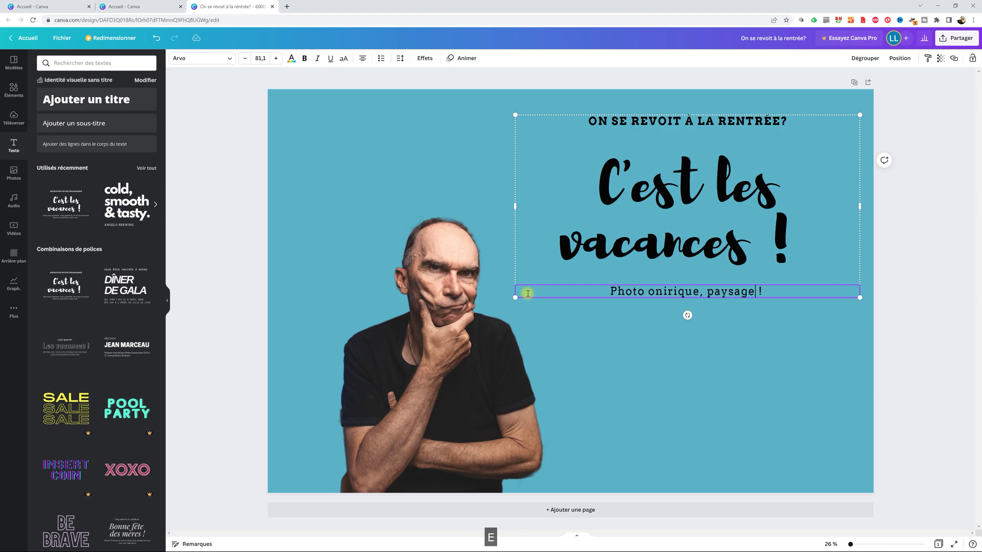
pyautogui.write(', ')
pyautogui.write('abstraite')
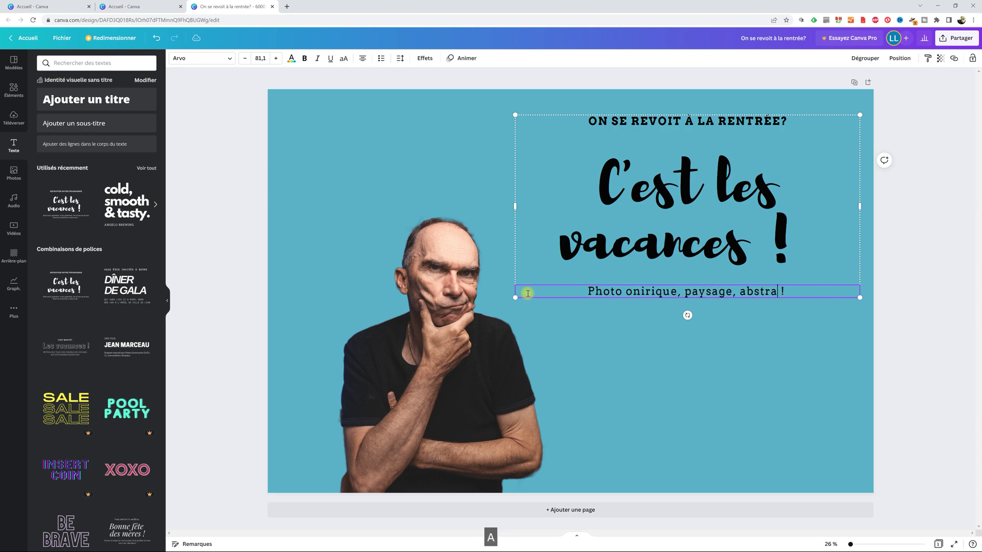
pyautogui.write(', double exposition')
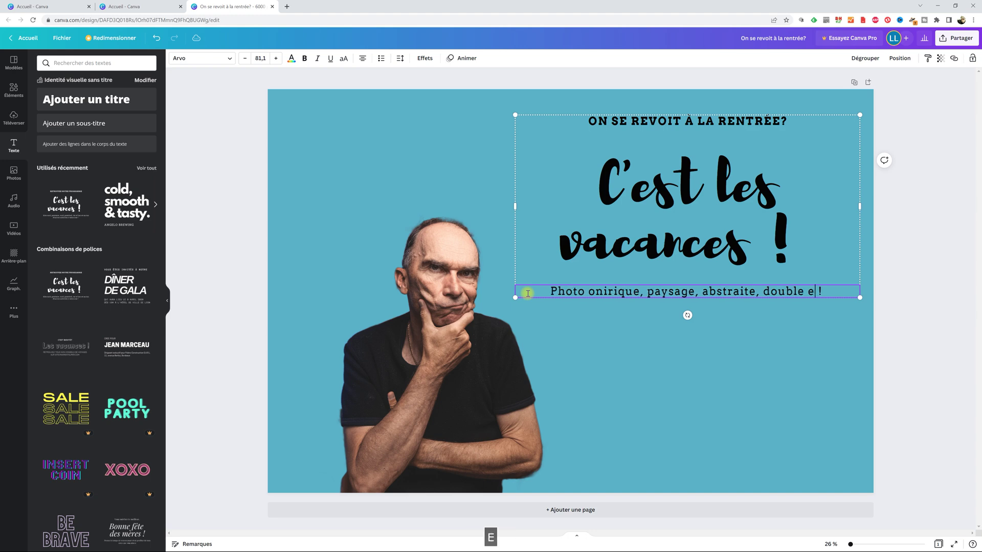
pyautogui.write(' et bien sûr')
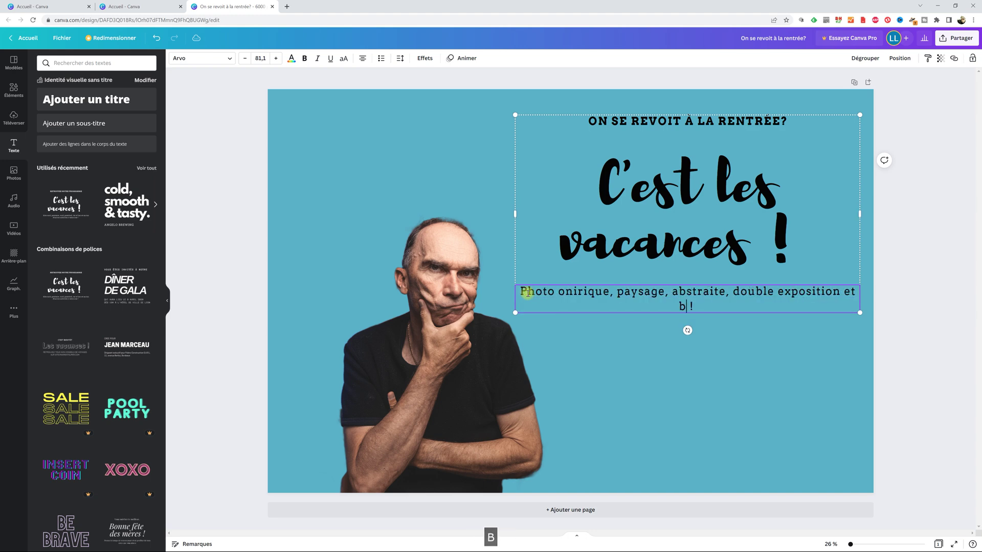
pyautogui.write(' les logicie')
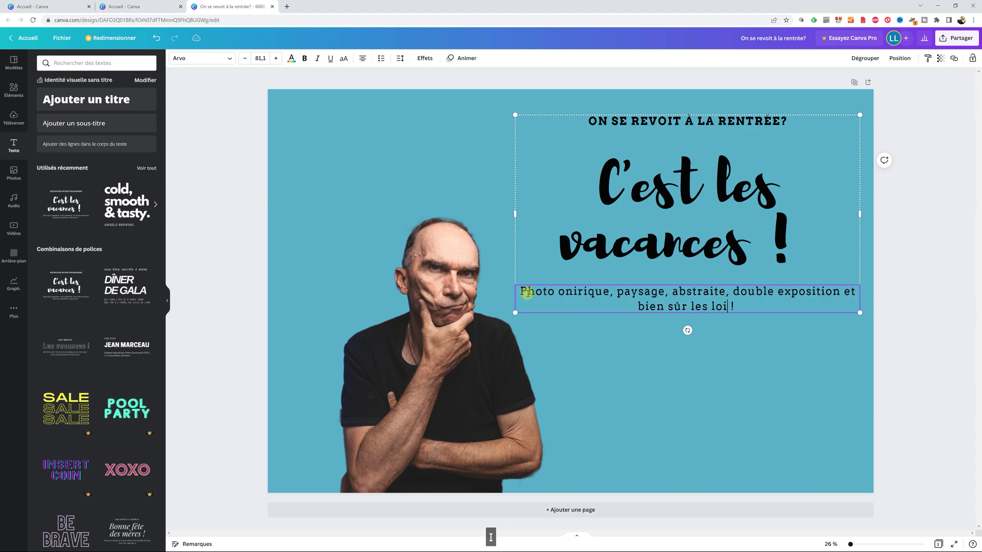
pyautogui.write('ls')
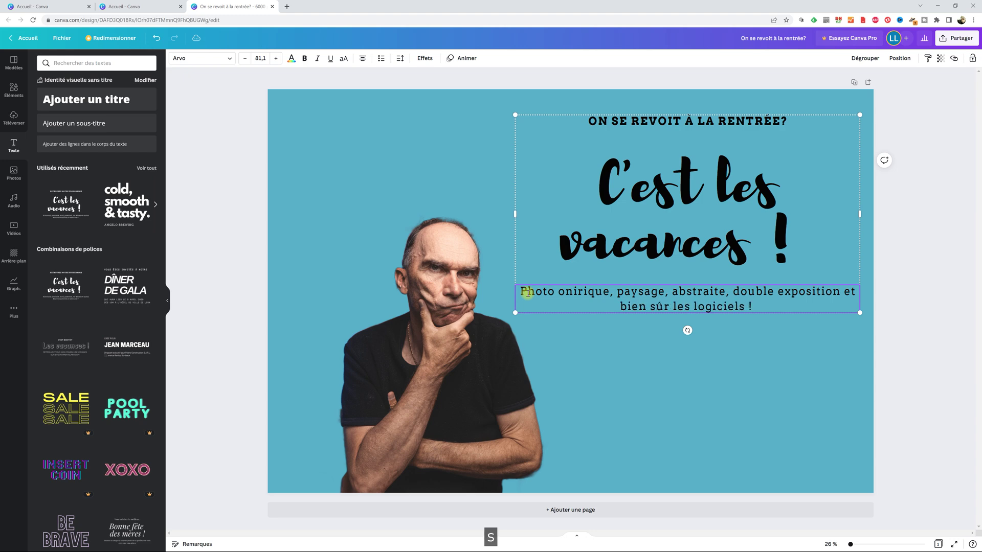
pyautogui.click(747, 398)
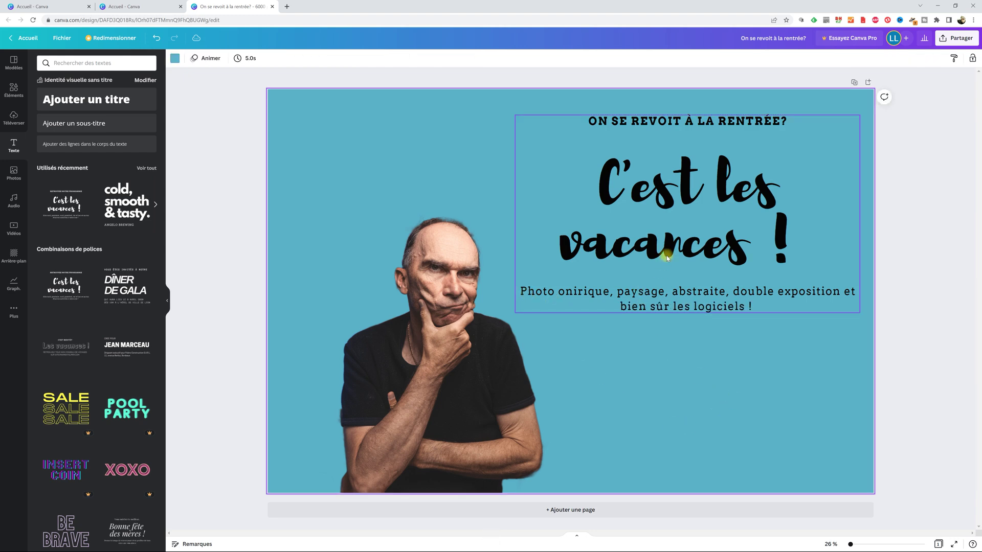
# Step: Move the text group slightly up toward the page's top edge and shift the portrait cutout a little left along the bottom edge
pyautogui.moveTo(680, 240); pyautogui.dragTo(686, 230)
pyautogui.click(737, 382)
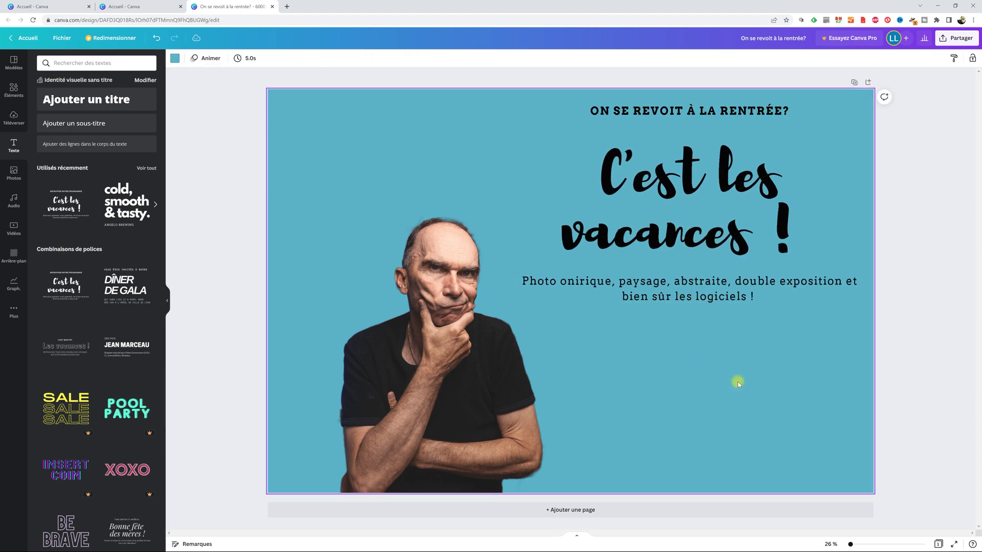
pyautogui.moveTo(465, 362); pyautogui.dragTo(437, 365)
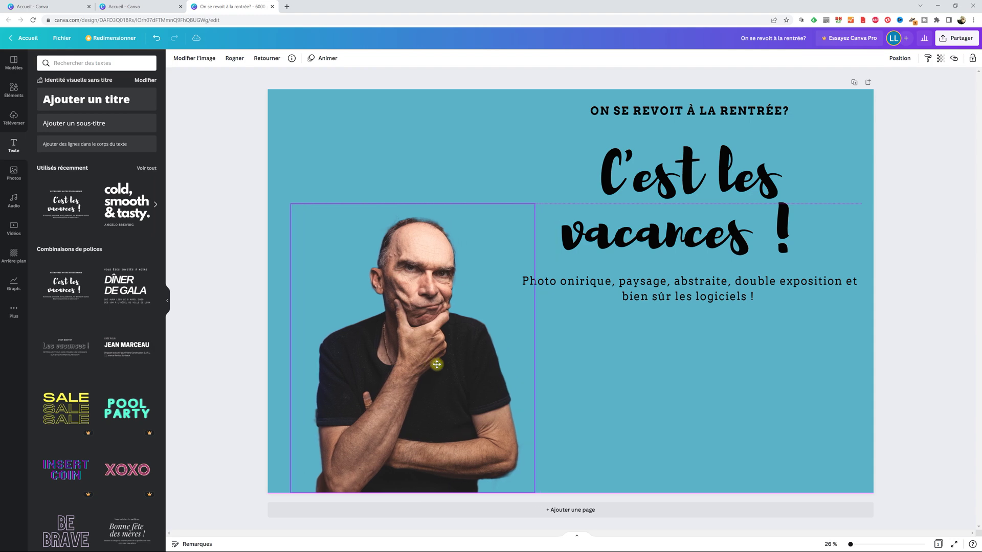
pyautogui.click(671, 376)
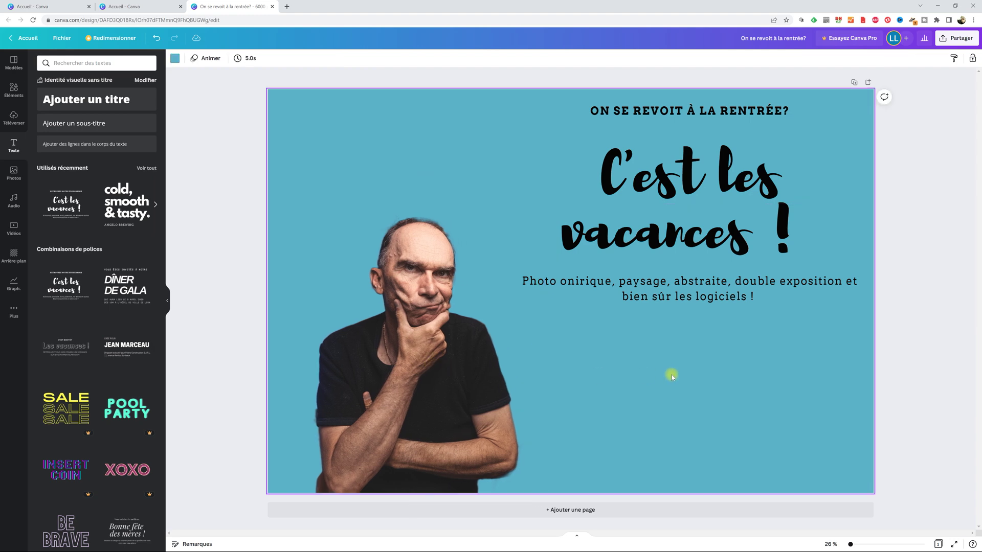